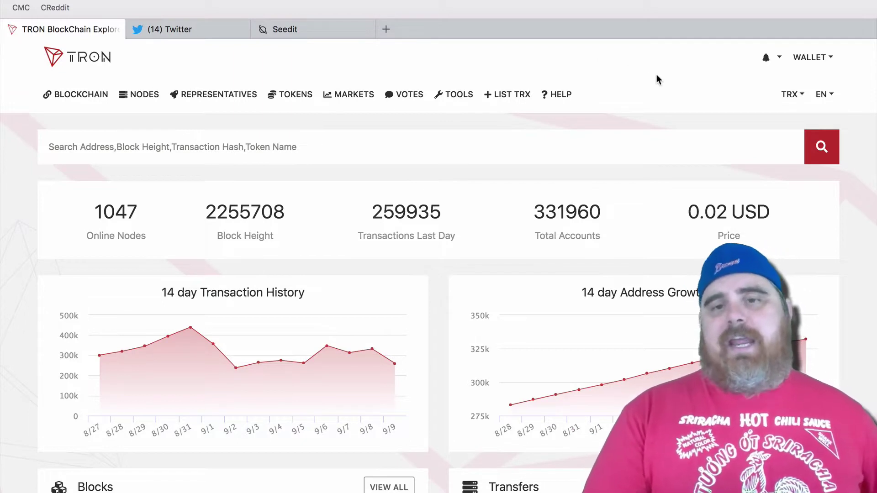
Step: Search the explorer for the SatoshiDroppers token and review its token details and issuance information
{"action": "left_click", "coordinate": [503, 146]}
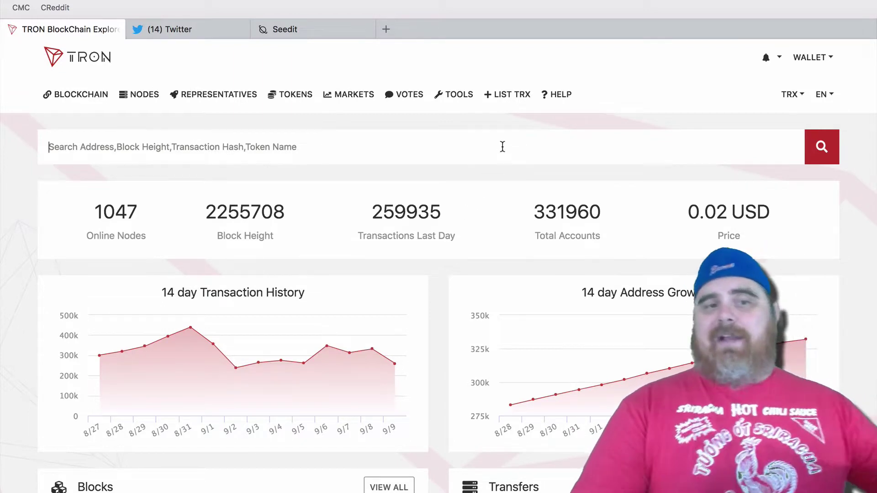
{"action": "type", "text": "sato"}
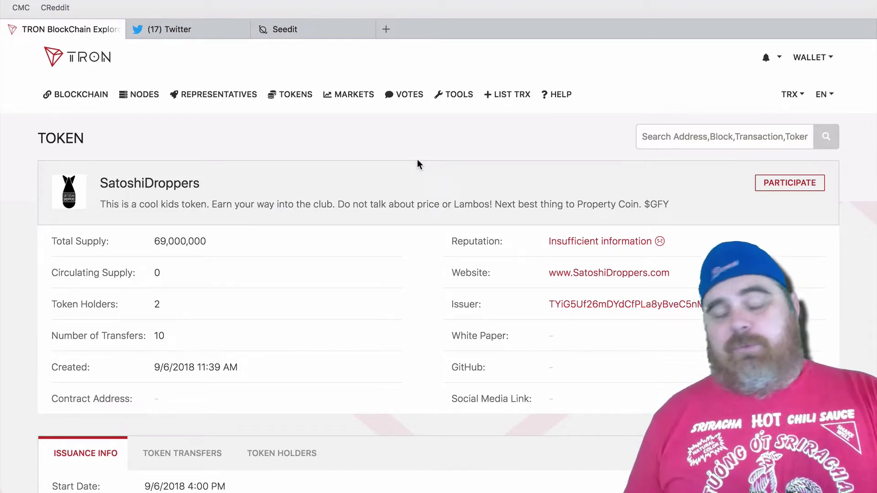
{"action": "scroll", "coordinate": [418, 160], "scroll_direction": "down", "scroll_amount": 1}
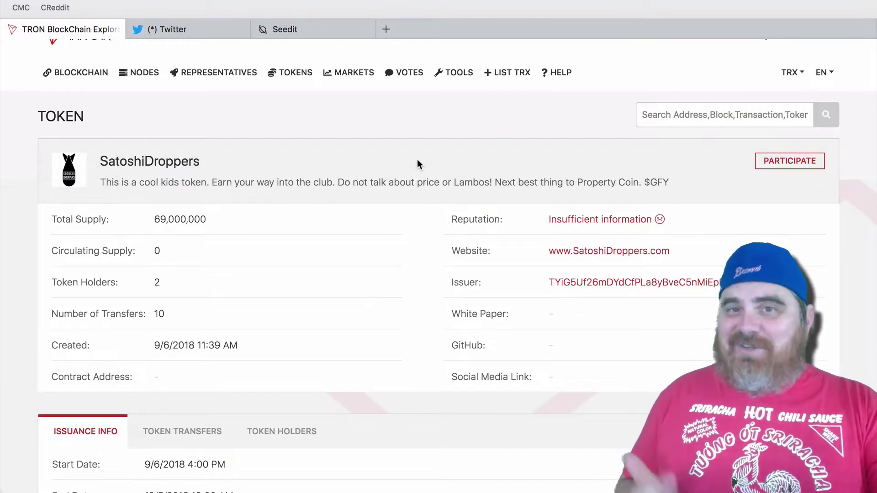
{"action": "scroll", "coordinate": [417, 160], "scroll_direction": "down", "scroll_amount": 2}
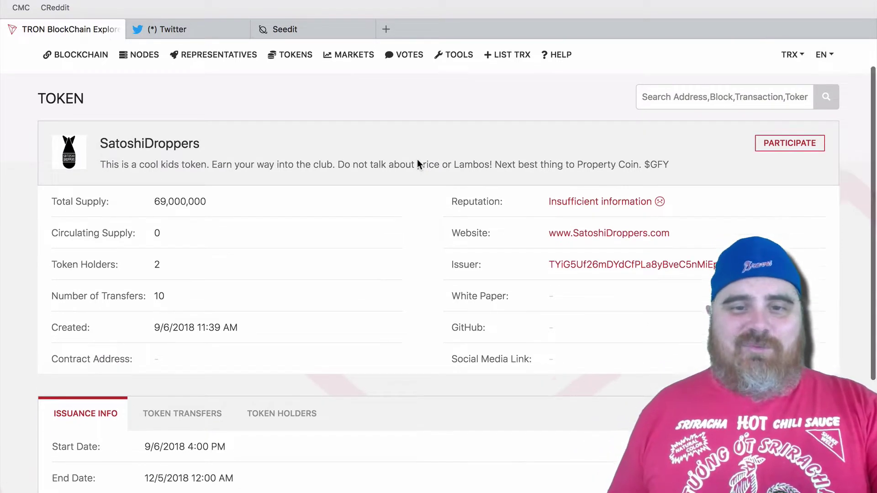
{"action": "scroll", "coordinate": [417, 160], "scroll_direction": "down", "scroll_amount": 1}
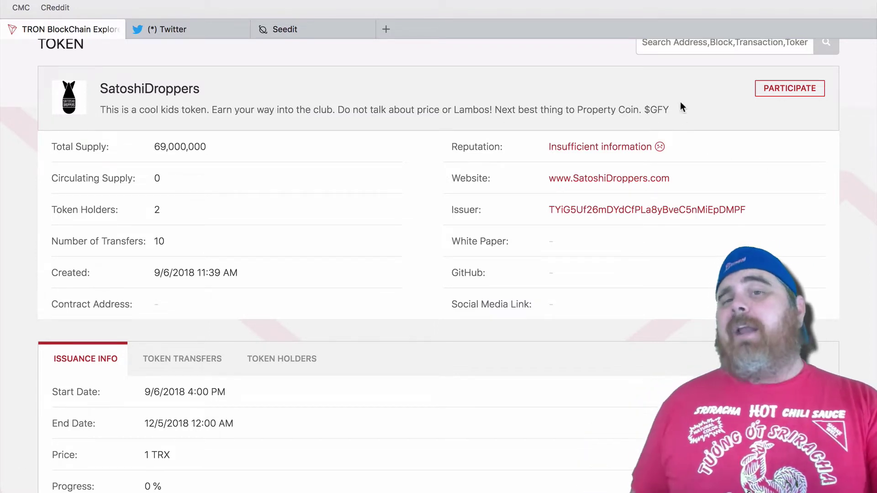
{"action": "scroll", "coordinate": [680, 103], "scroll_direction": "down", "scroll_amount": 5}
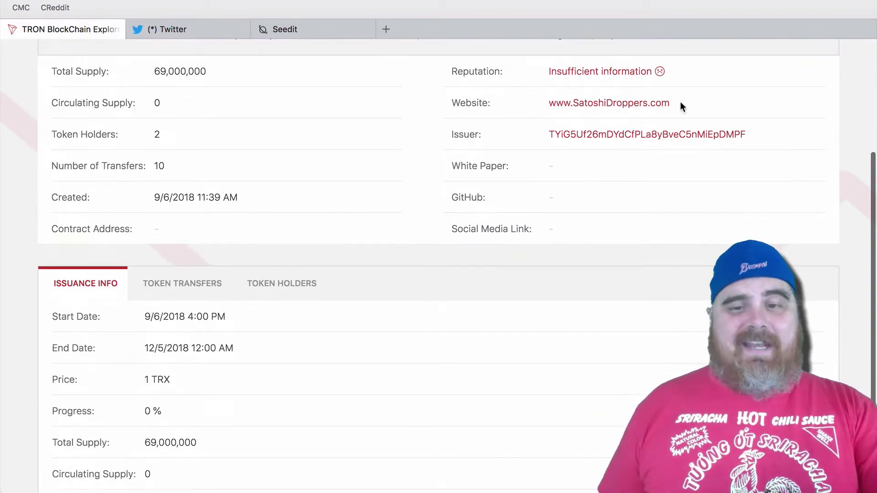
{"action": "scroll", "coordinate": [681, 107], "scroll_direction": "down", "scroll_amount": 1}
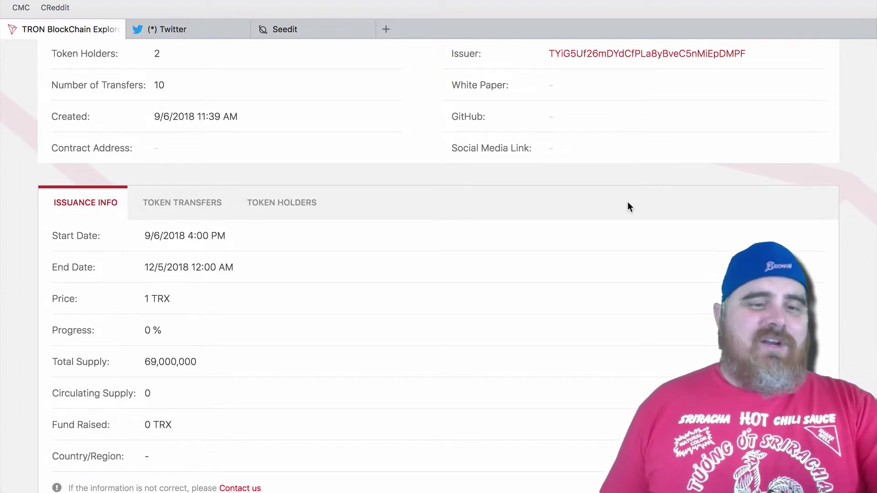
{"action": "scroll", "coordinate": [628, 203], "scroll_direction": "up", "scroll_amount": 5}
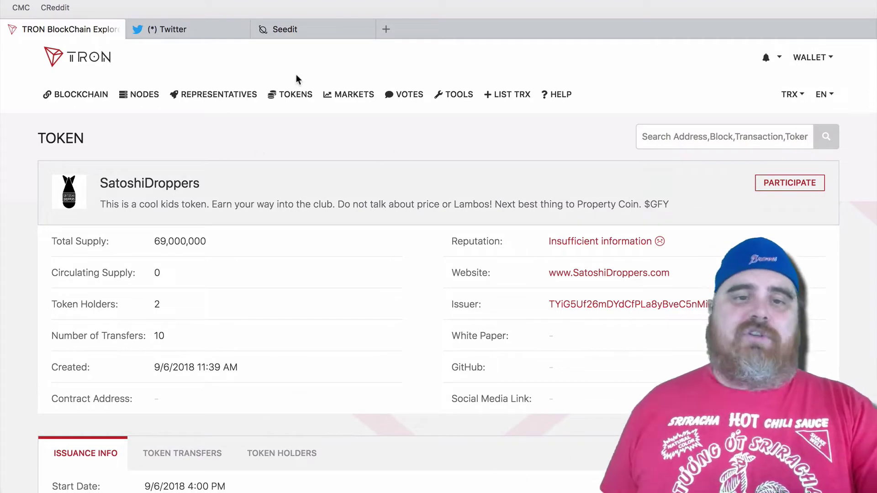
Step: Try to open the token creation page and sign out of the currently open wallet
{"action": "left_click", "coordinate": [299, 96]}
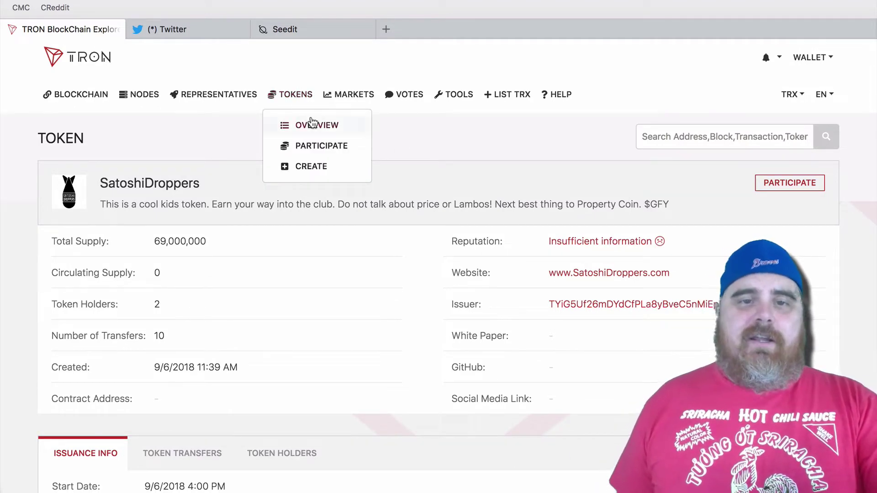
{"action": "left_click", "coordinate": [314, 168]}
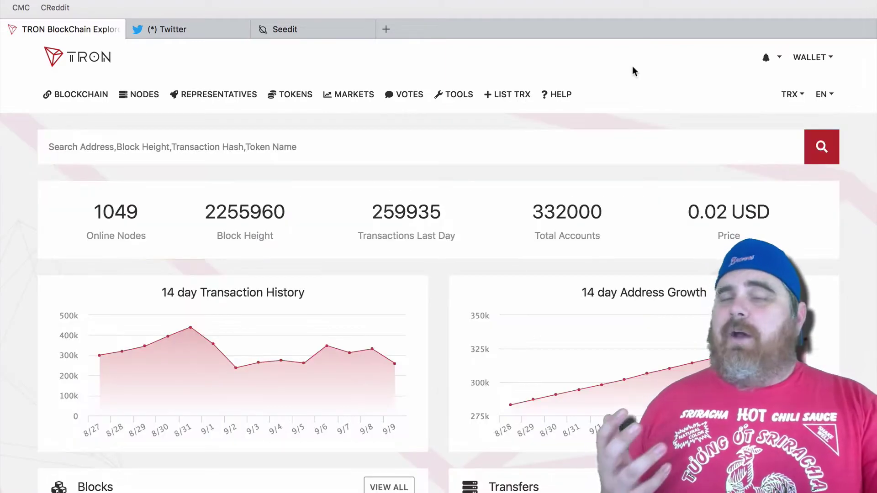
{"action": "left_click", "coordinate": [824, 64]}
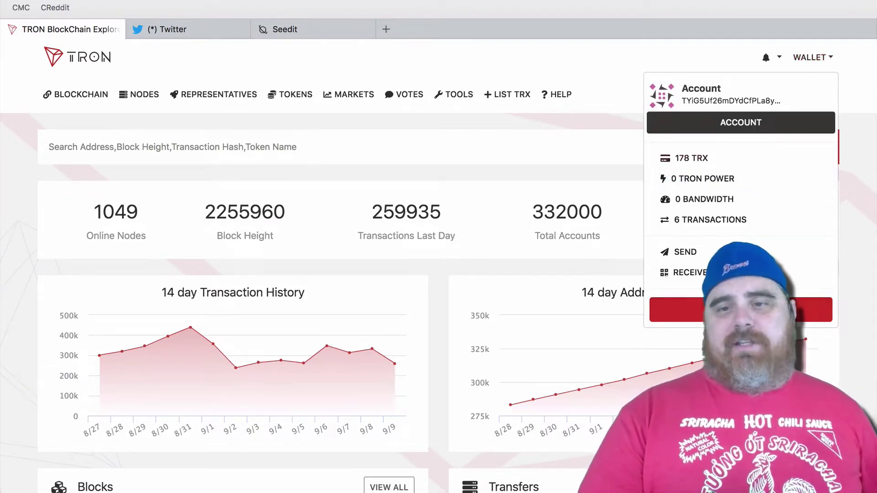
{"action": "left_click", "coordinate": [740, 310]}
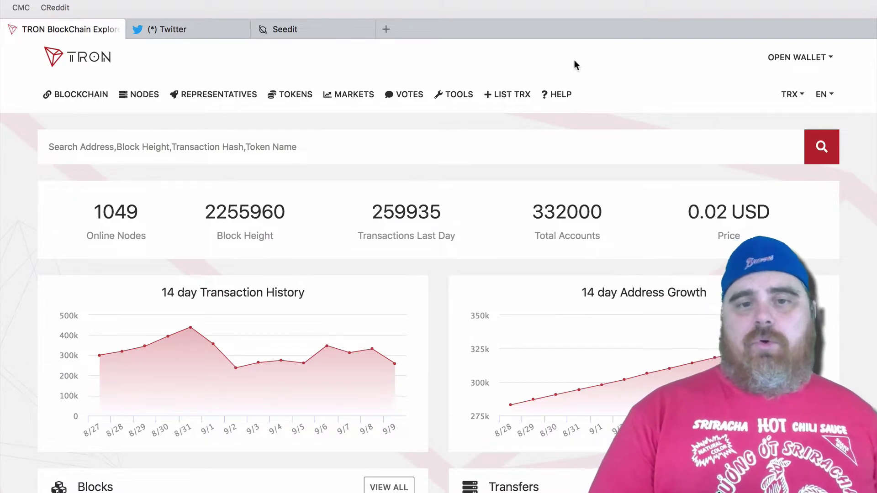
Step: Start creating a new wallet and submit a strong password to encrypt its private key
{"action": "left_click", "coordinate": [830, 57]}
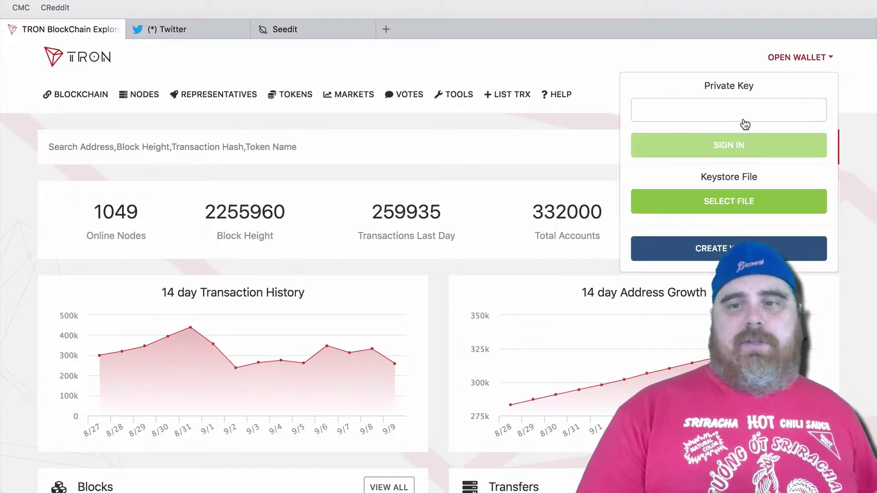
{"action": "left_click", "coordinate": [713, 251]}
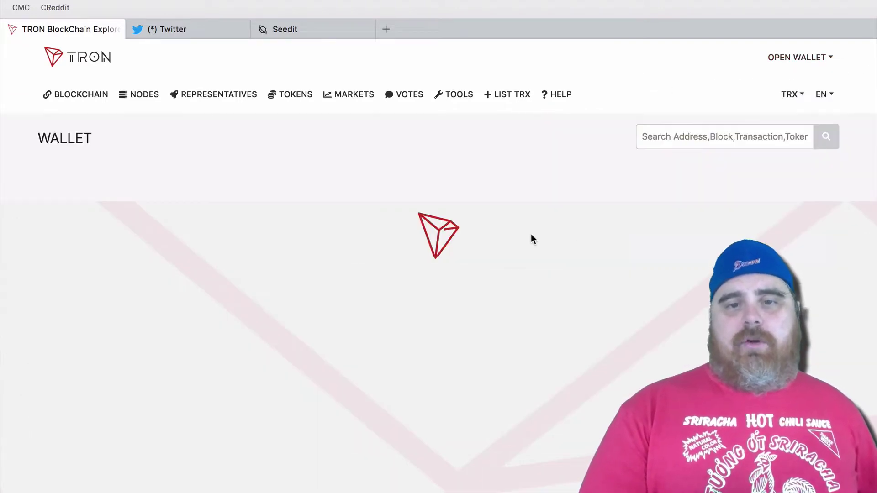
{"action": "scroll", "coordinate": [601, 325], "scroll_direction": "down", "scroll_amount": 1}
{"action": "scroll", "coordinate": [600, 322], "scroll_direction": "down", "scroll_amount": 1}
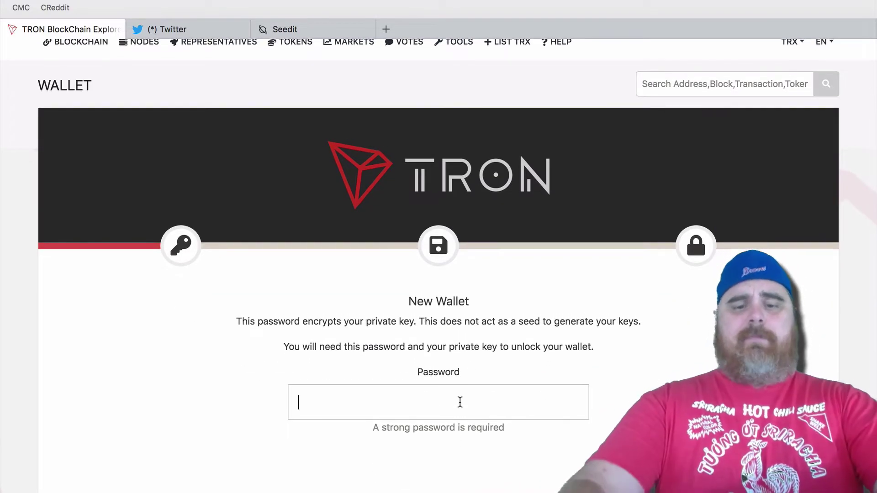
{"action": "type", "text": "xxxx"}
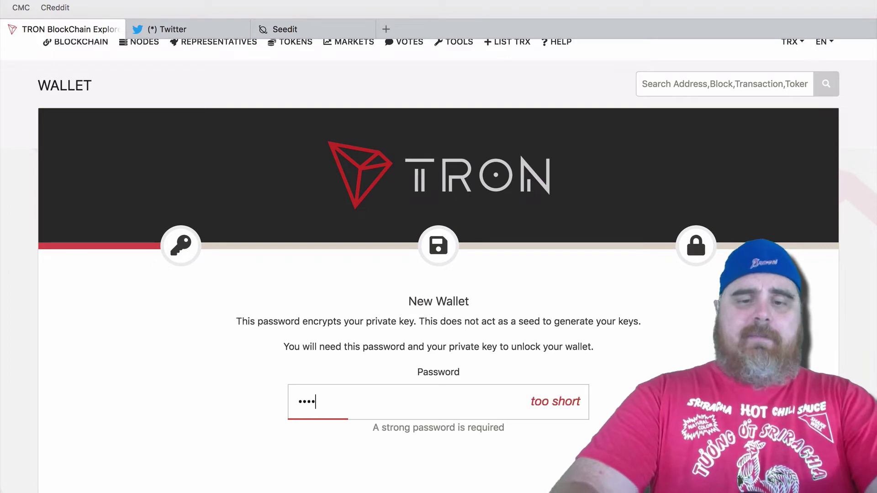
{"action": "type", "text": "xxxx"}
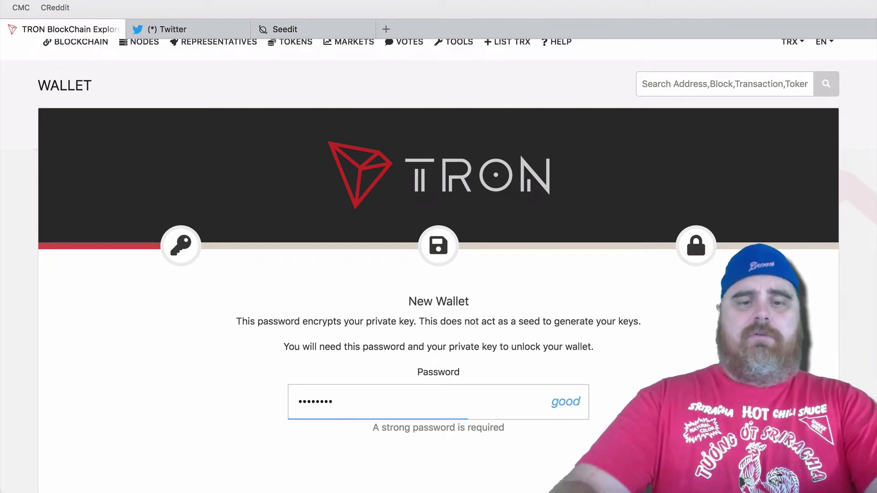
{"action": "key", "text": "Return"}
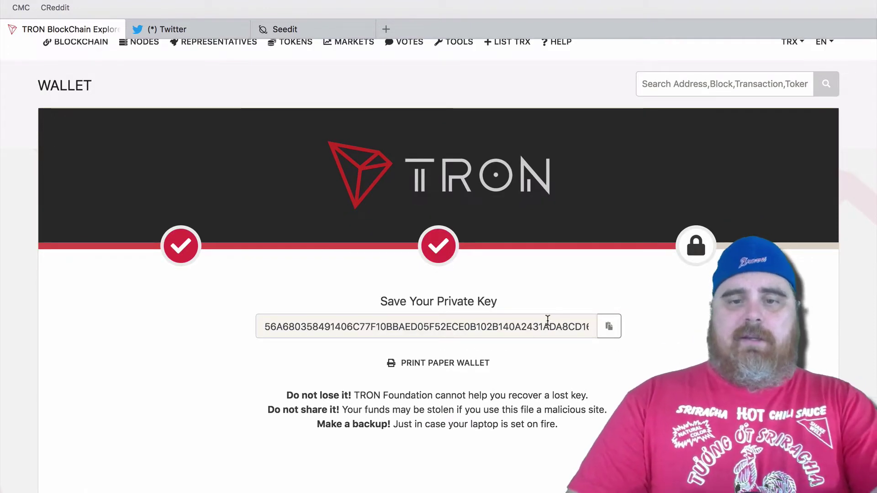
Step: Select the generated private key and finish the new wallet's setup, continuing to its account page
{"action": "left_click", "coordinate": [548, 320]}
{"action": "double_click", "coordinate": [547, 320]}
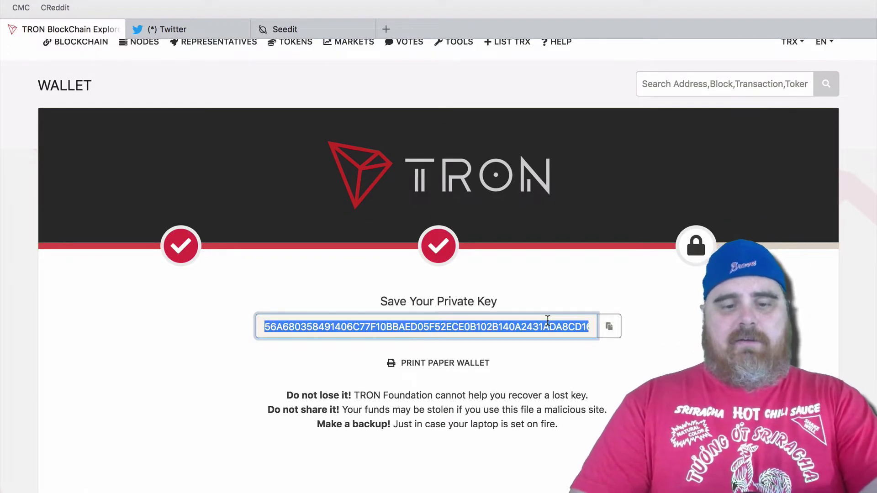
{"action": "left_click", "coordinate": [646, 375]}
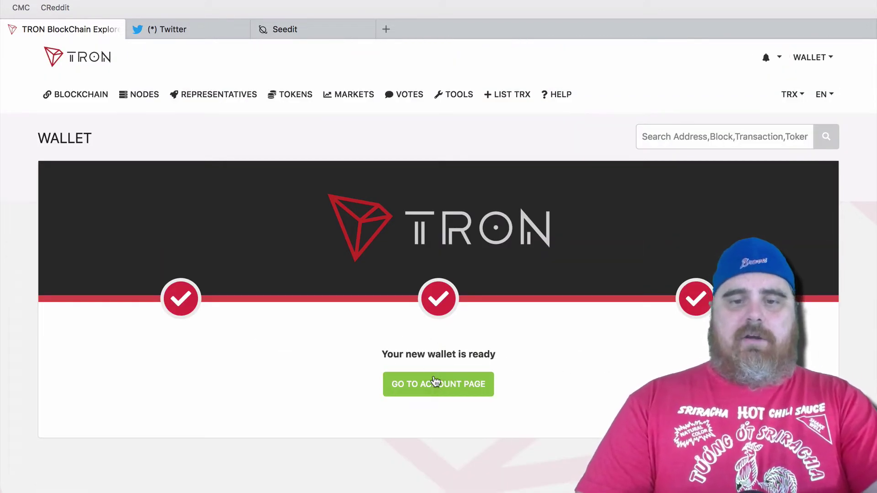
{"action": "left_click", "coordinate": [436, 383]}
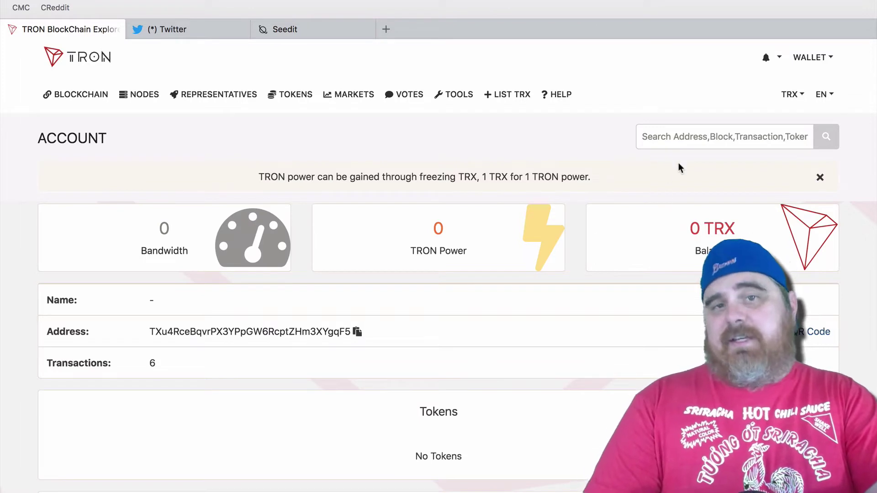
{"action": "left_click", "coordinate": [739, 137]}
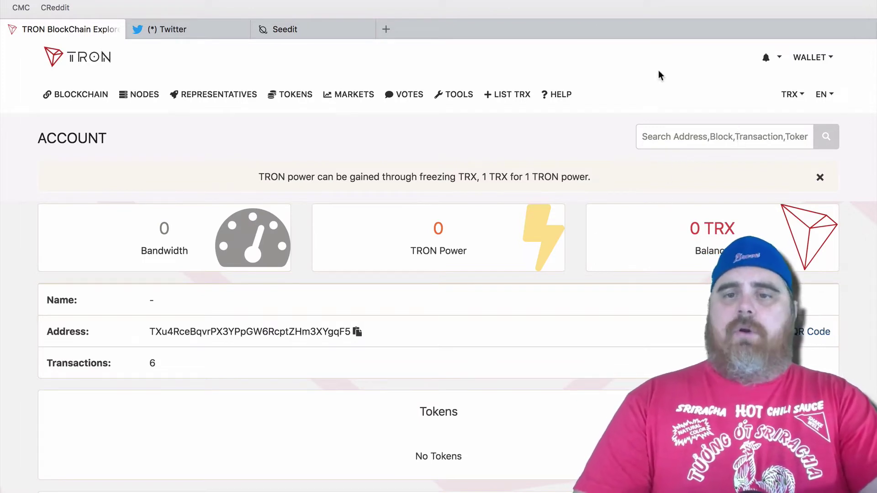
Step: Open the token creation page and review its form fields and the minimum TRX required to issue a token
{"action": "left_click", "coordinate": [293, 101]}
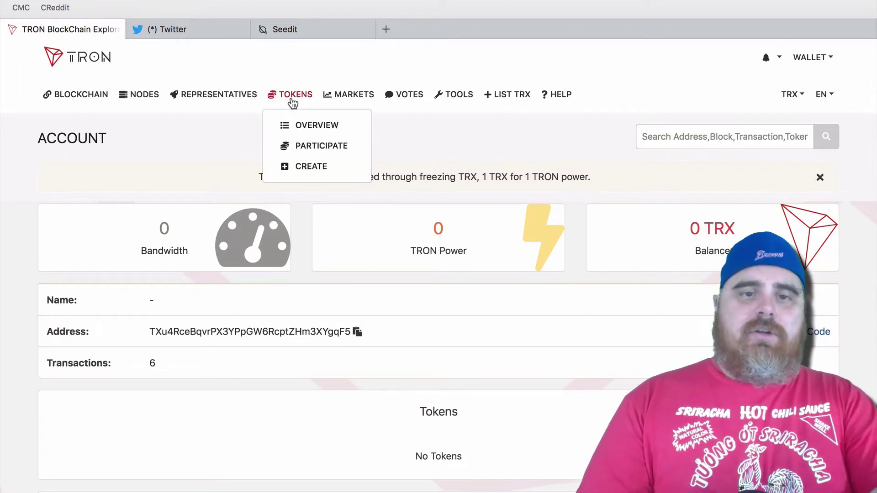
{"action": "left_click", "coordinate": [307, 169]}
{"action": "scroll", "coordinate": [633, 173], "scroll_direction": "down", "scroll_amount": 5}
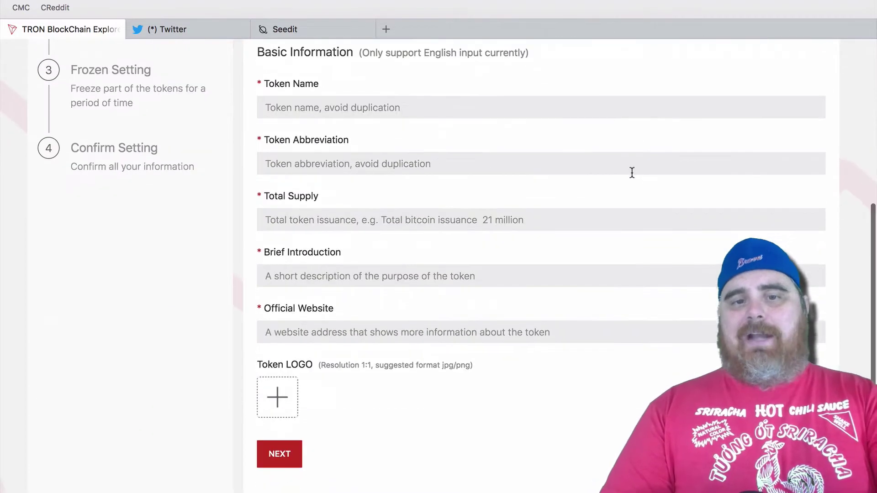
{"action": "scroll", "coordinate": [633, 173], "scroll_direction": "up", "scroll_amount": 3}
{"action": "scroll", "coordinate": [632, 174], "scroll_direction": "up", "scroll_amount": 3}
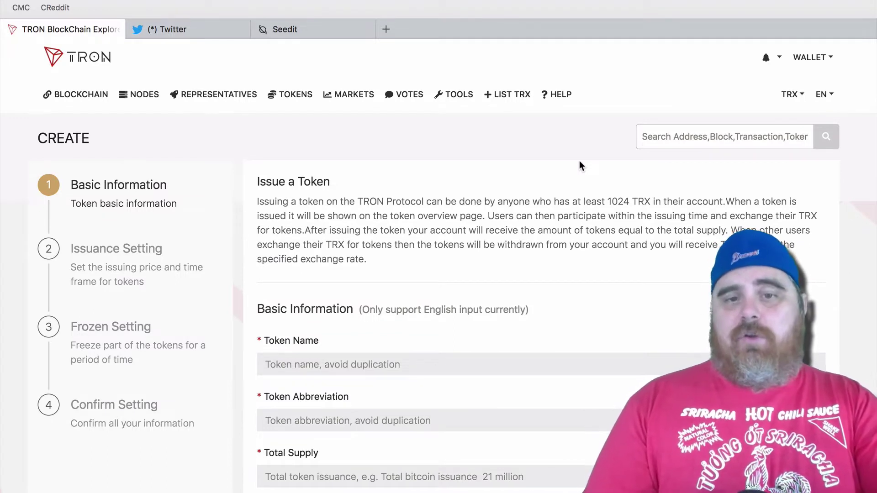
{"action": "double_click", "coordinate": [618, 201]}
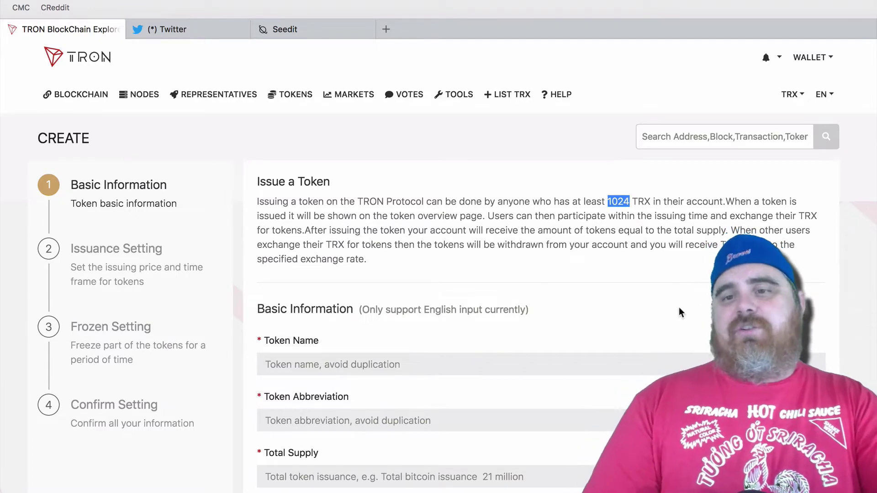
Step: Fill in the token name "Bitboy", the abbreviation "bitboy" and a total supply of 10000
{"action": "scroll", "coordinate": [679, 312], "scroll_direction": "down", "scroll_amount": 1}
{"action": "scroll", "coordinate": [679, 312], "scroll_direction": "down", "scroll_amount": 2}
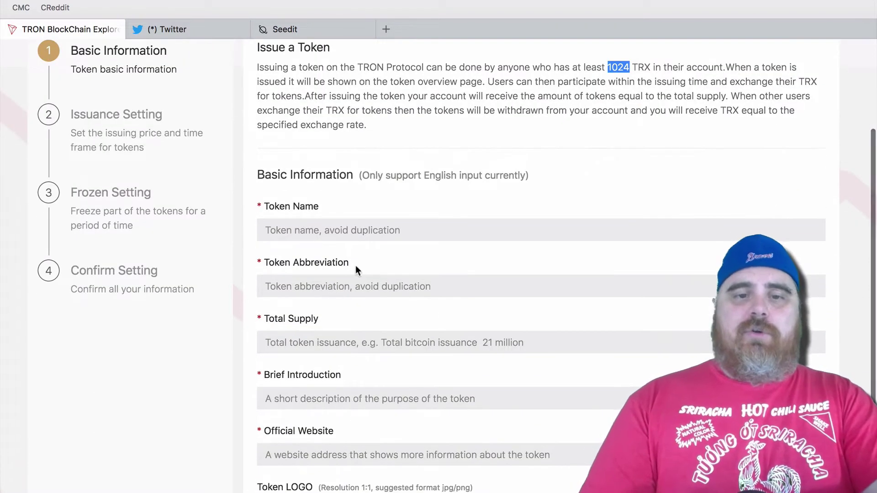
{"action": "left_click", "coordinate": [380, 228]}
{"action": "type", "text": "Bitboy"}
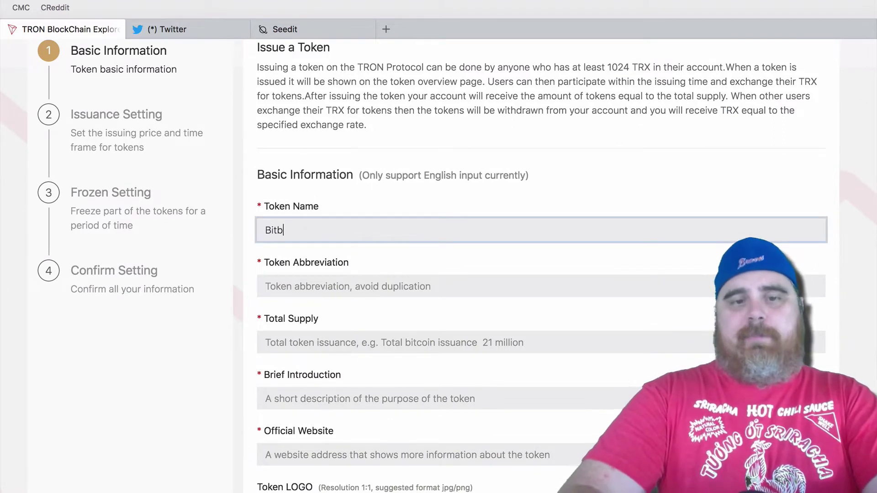
{"action": "left_click", "coordinate": [275, 286]}
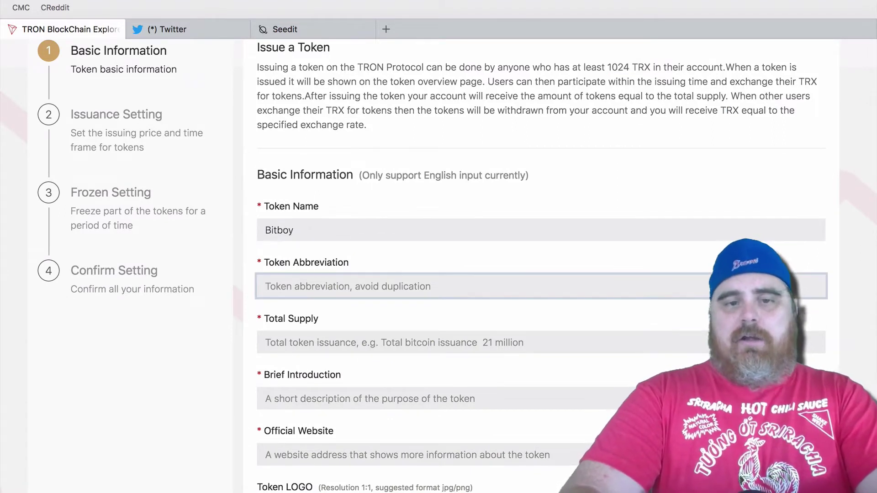
{"action": "type", "text": "bitboy"}
{"action": "left_click", "coordinate": [274, 343]}
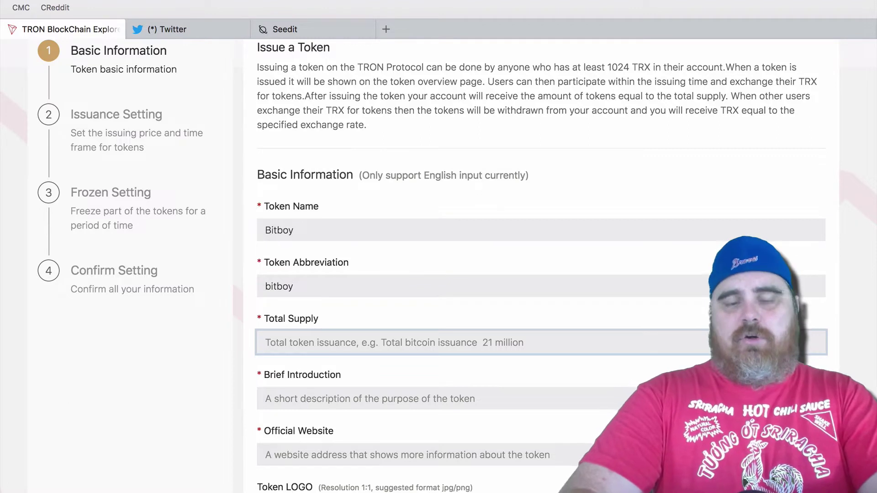
{"action": "type", "text": "10000"}
Step: Enter "this is for the greatest crypto youtuber in history" as the token's brief introduction
{"action": "left_click", "coordinate": [274, 399]}
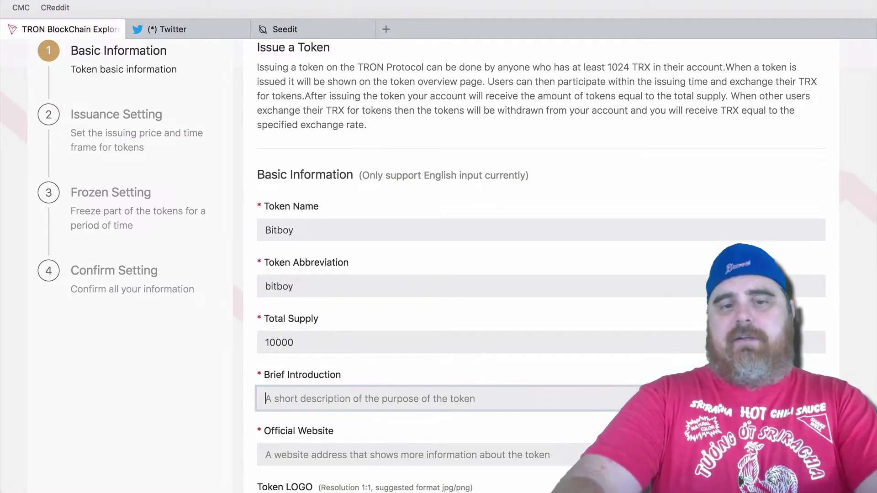
{"action": "type", "text": "this is for "}
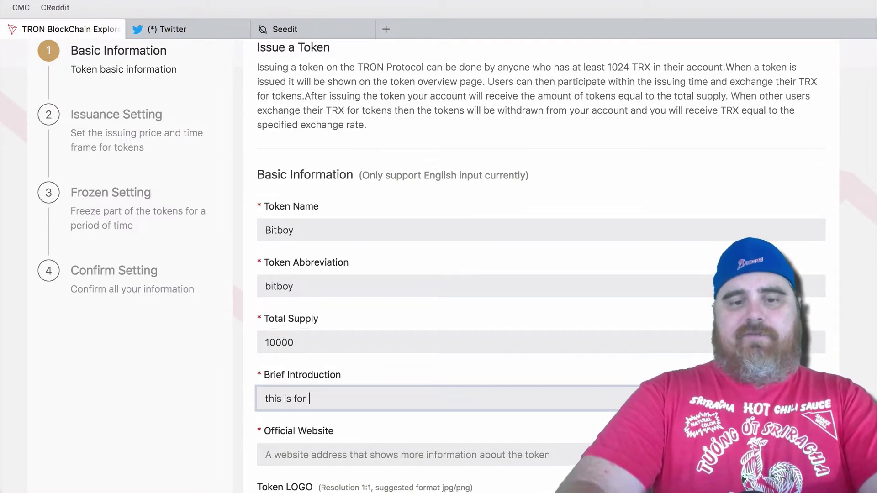
{"action": "type", "text": "the greates"}
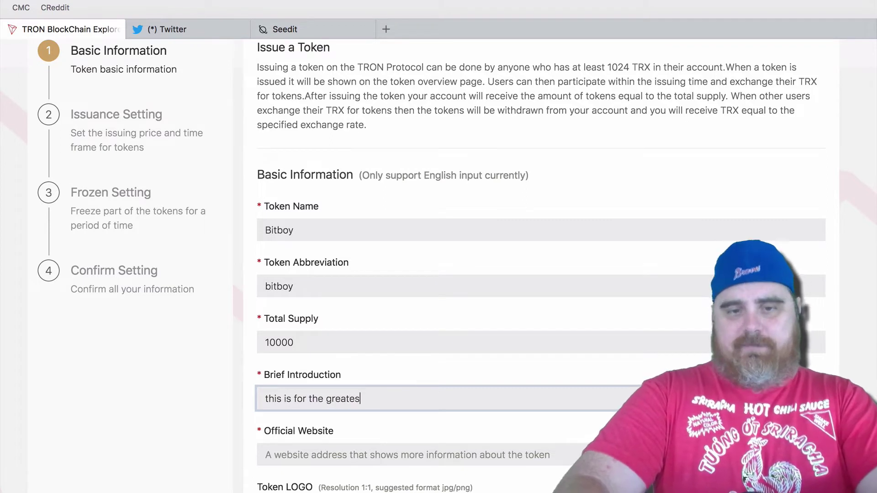
{"action": "type", "text": "t crypto yout"}
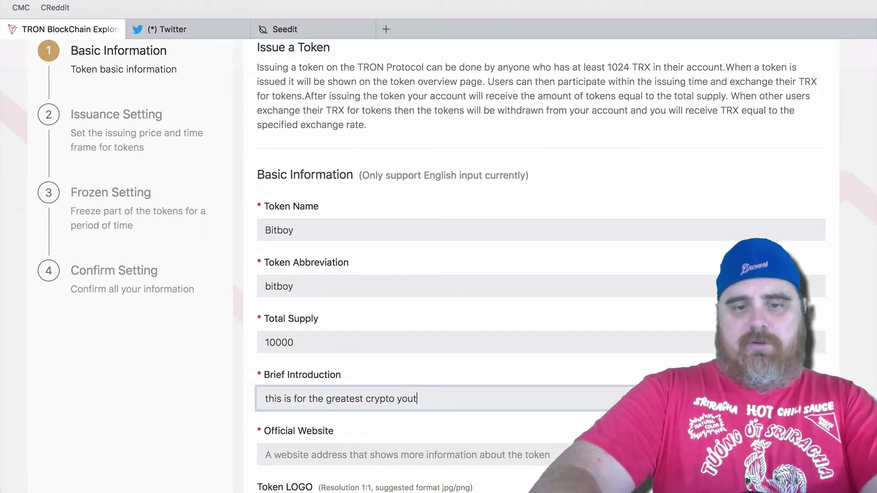
{"action": "type", "text": "uber in history"}
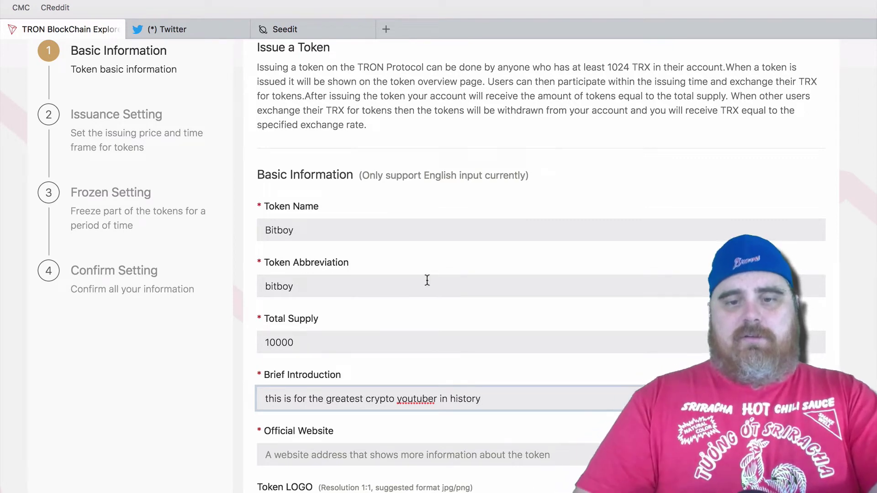
{"action": "scroll", "coordinate": [426, 281], "scroll_direction": "down", "scroll_amount": 3}
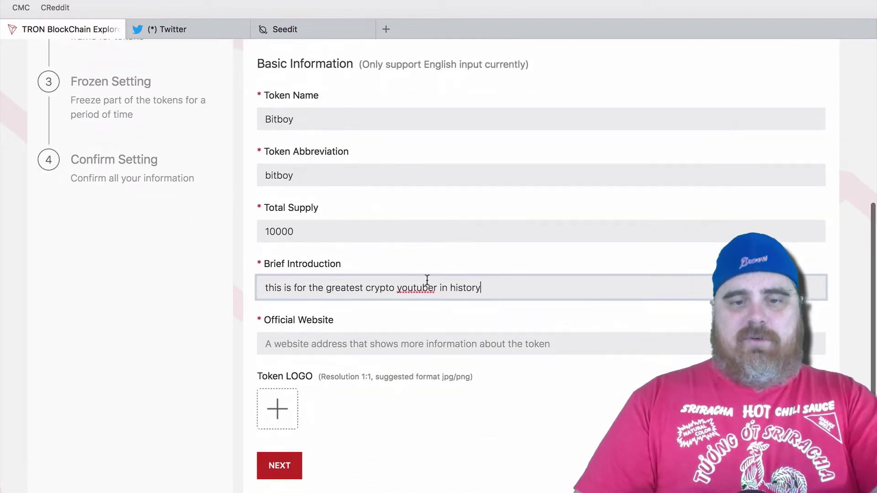
{"action": "left_click", "coordinate": [447, 339]}
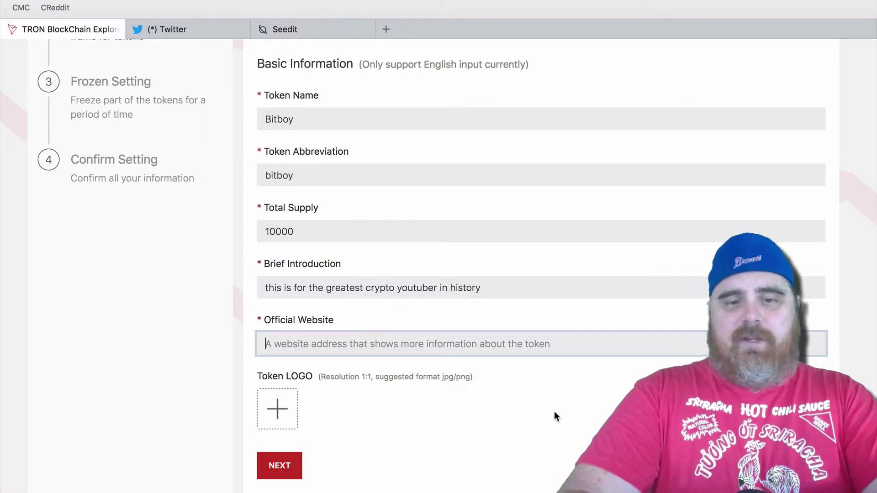
{"action": "type", "text": "www.bit"}
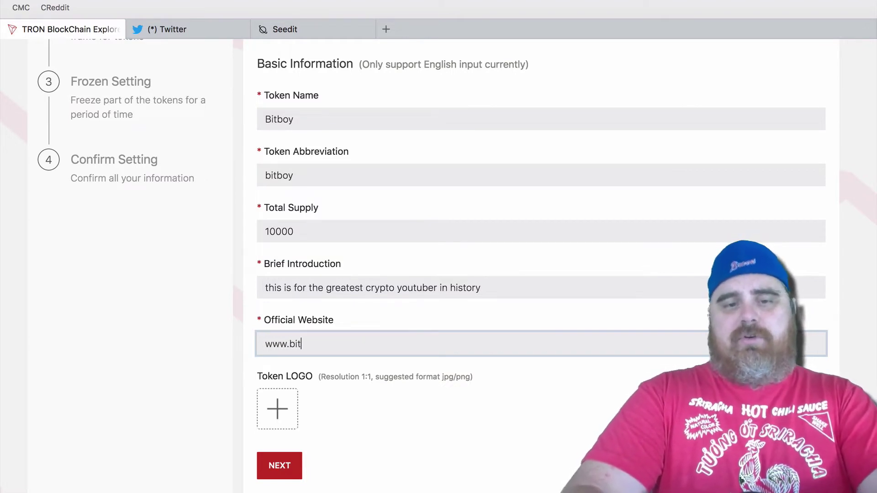
{"action": "type", "text": "boycrypto.com"}
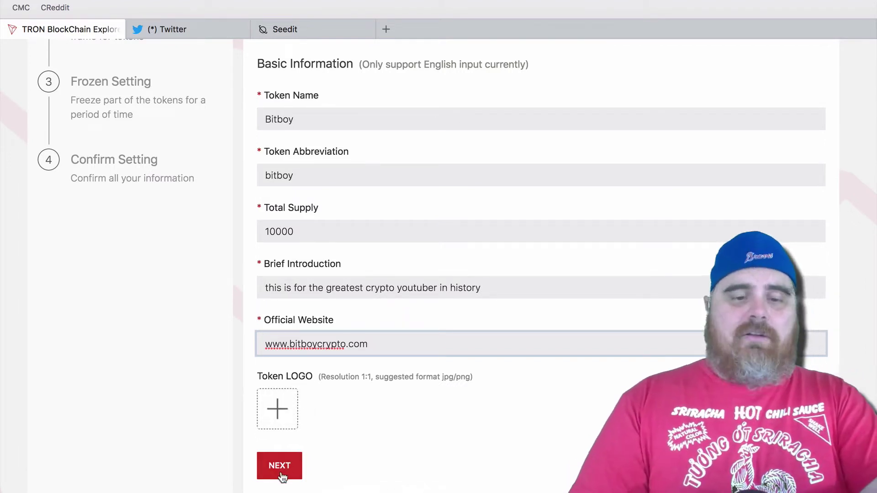
{"action": "left_click", "coordinate": [292, 465]}
Step: Change the token abbreviation to "bboy" and continue to the issuance settings
{"action": "scroll", "coordinate": [467, 233], "scroll_direction": "up", "scroll_amount": 1}
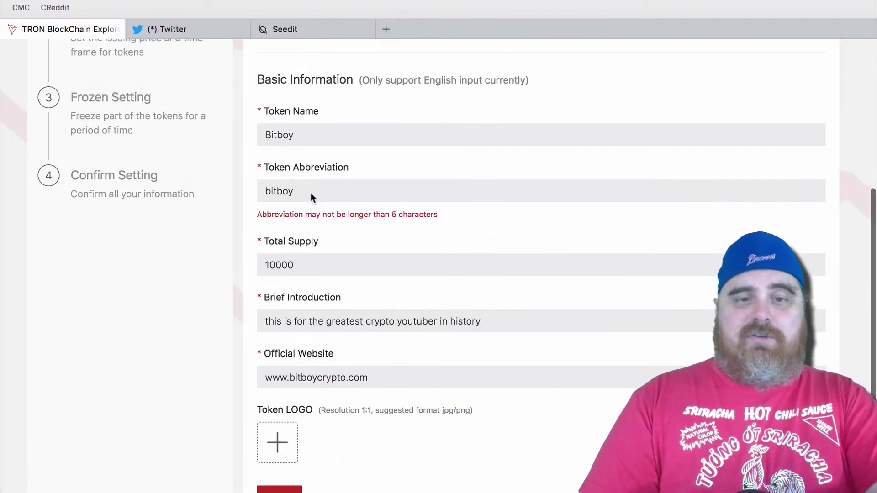
{"action": "left_click", "coordinate": [297, 187]}
{"action": "key", "text": "BackSpace"}
{"action": "key", "text": "BackSpace"}
{"action": "key", "text": "BackSpace"}
{"action": "key", "text": "BackSpace"}
{"action": "key", "text": "BackSpace"}
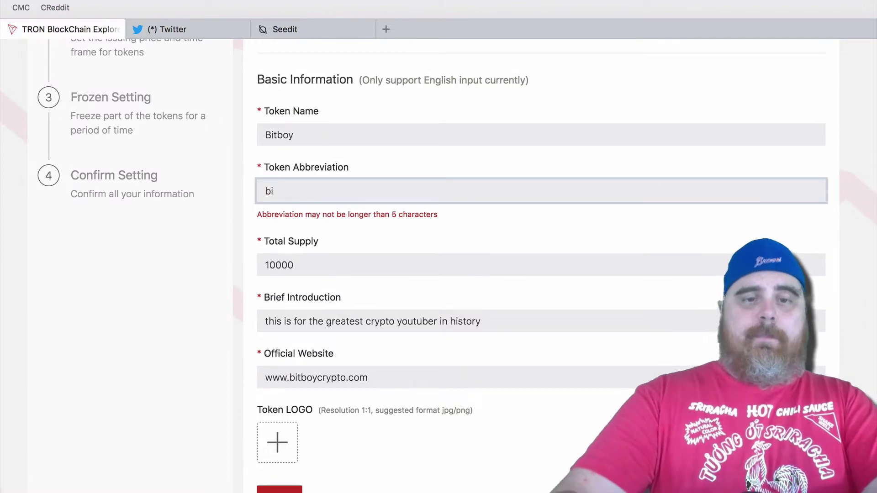
{"action": "type", "text": "boy"}
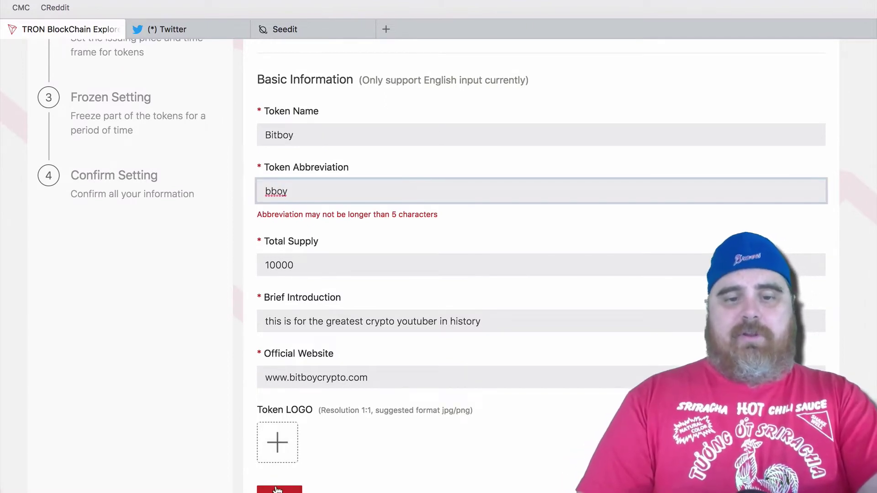
{"action": "key", "text": "Return"}
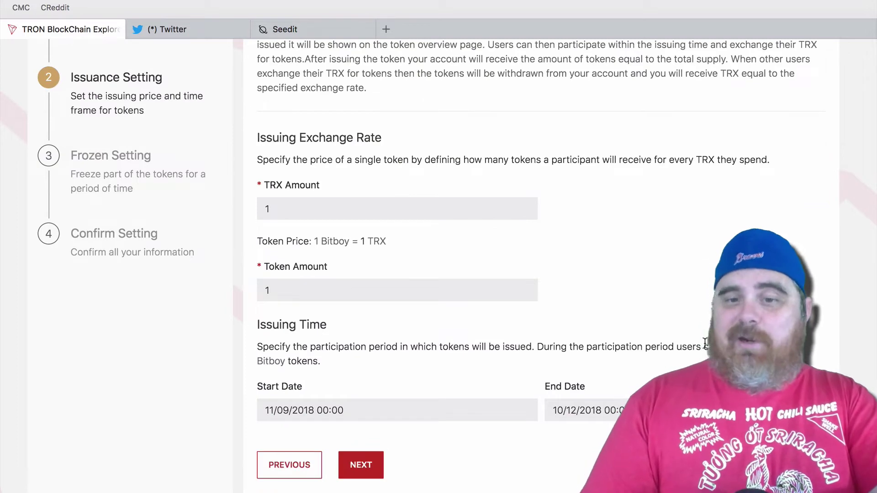
Step: Review the exchange rate and issuing period, set the start date to 12 September 2018, and continue to the frozen settings
{"action": "scroll", "coordinate": [457, 235], "scroll_direction": "up", "scroll_amount": 1}
{"action": "scroll", "coordinate": [455, 231], "scroll_direction": "up", "scroll_amount": 3}
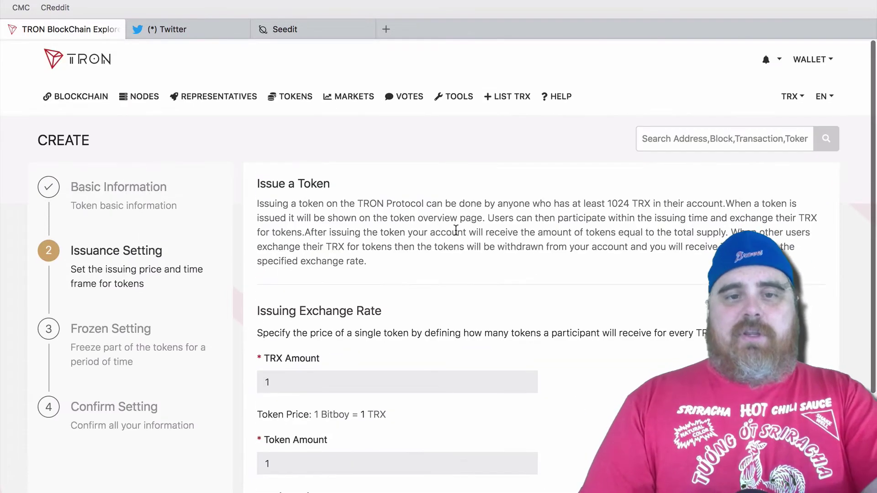
{"action": "scroll", "coordinate": [456, 231], "scroll_direction": "down", "scroll_amount": 3}
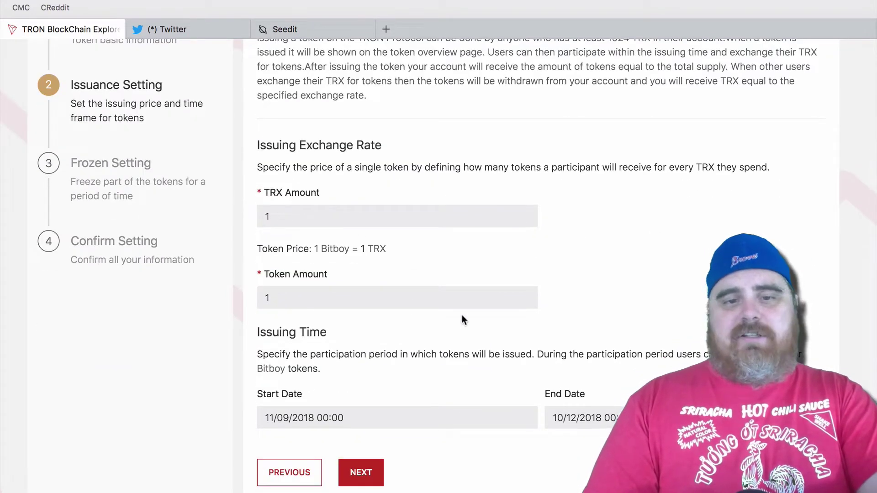
{"action": "scroll", "coordinate": [509, 289], "scroll_direction": "down", "scroll_amount": 1}
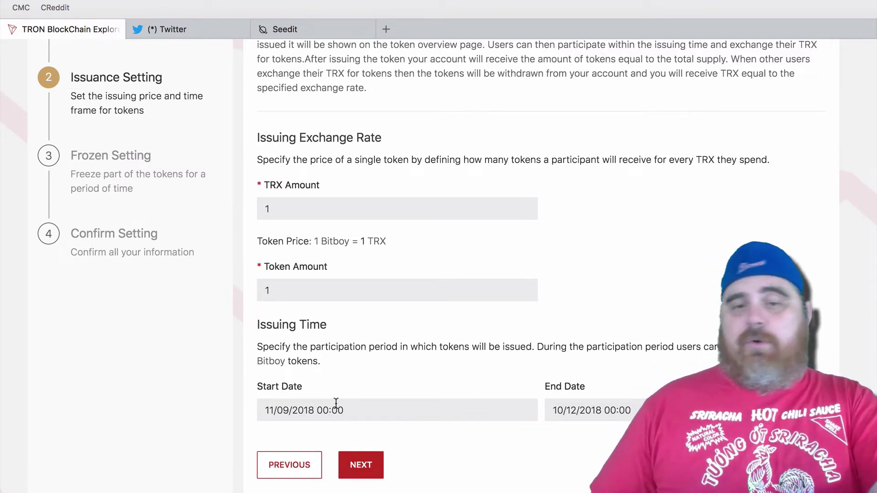
{"action": "left_click", "coordinate": [361, 466]}
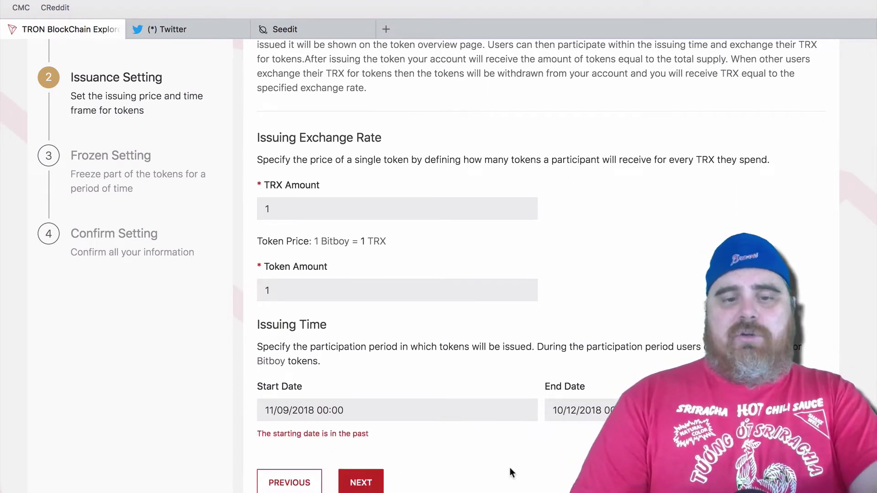
{"action": "scroll", "coordinate": [493, 463], "scroll_direction": "down", "scroll_amount": 1}
{"action": "left_click", "coordinate": [375, 391]}
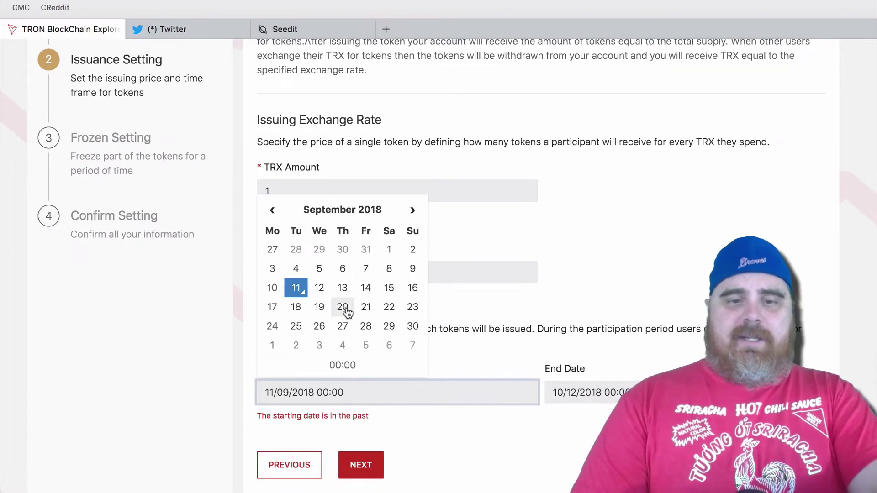
{"action": "left_click", "coordinate": [318, 288]}
{"action": "left_click", "coordinate": [367, 469]}
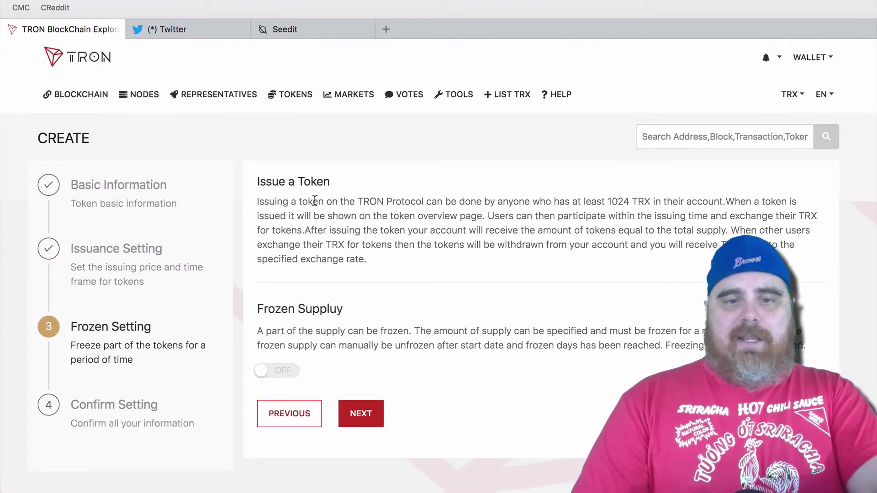
Step: Continue with the supply freeze off and review the token's basic information, issuance settings and fee confirmation before issuing
{"action": "left_click", "coordinate": [370, 419]}
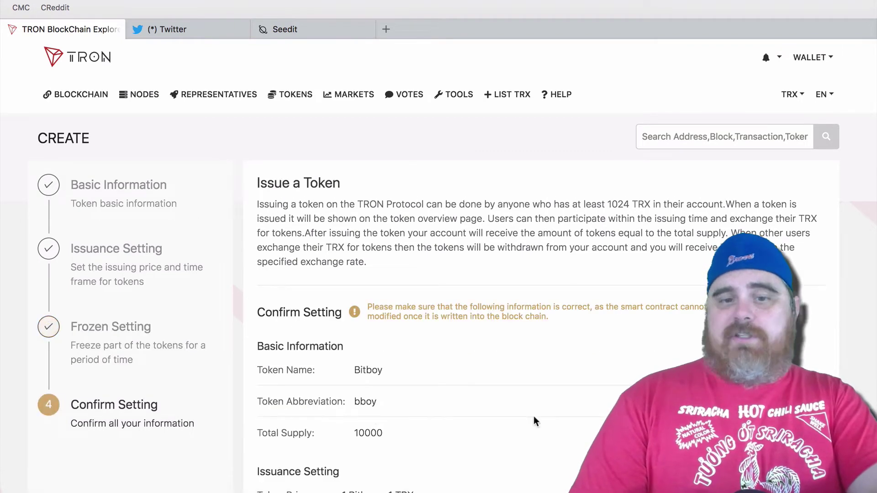
{"action": "scroll", "coordinate": [566, 389], "scroll_direction": "down", "scroll_amount": 5}
{"action": "scroll", "coordinate": [565, 389], "scroll_direction": "up", "scroll_amount": 3}
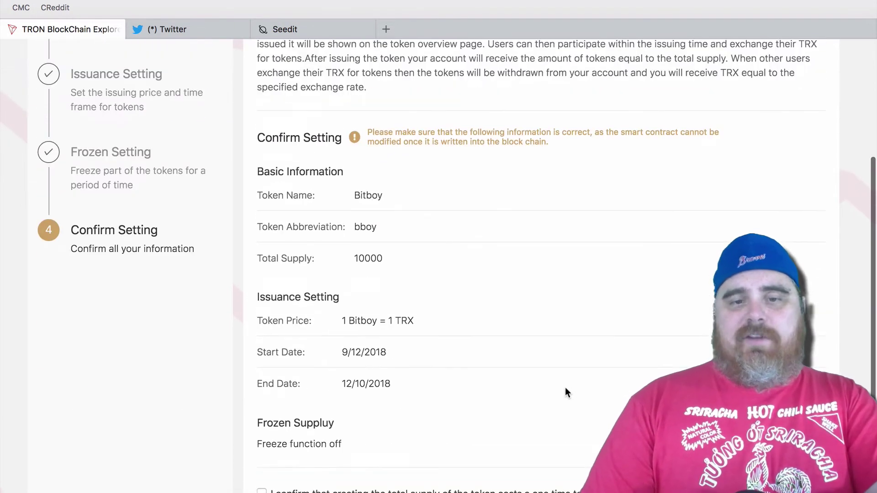
{"action": "scroll", "coordinate": [566, 389], "scroll_direction": "down", "scroll_amount": 3}
{"action": "scroll", "coordinate": [566, 389], "scroll_direction": "up", "scroll_amount": 2}
{"action": "scroll", "coordinate": [566, 389], "scroll_direction": "down", "scroll_amount": 1}
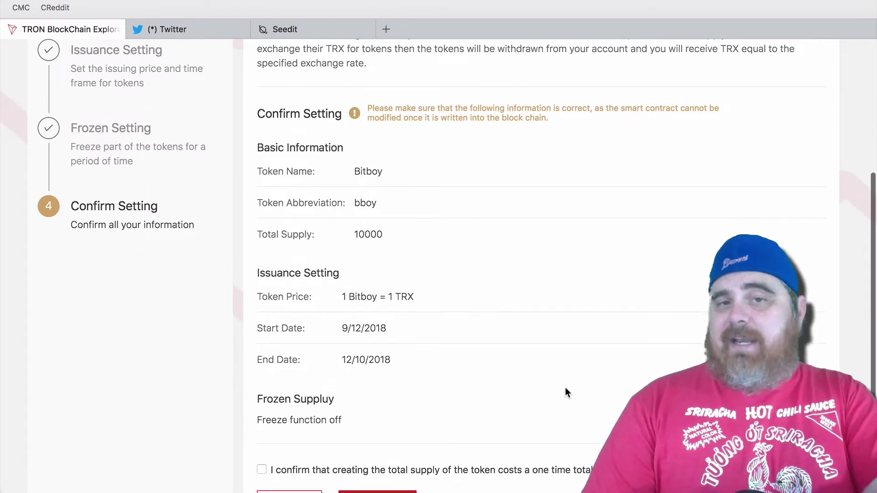
{"action": "scroll", "coordinate": [566, 389], "scroll_direction": "down", "scroll_amount": 1}
{"action": "scroll", "coordinate": [566, 388], "scroll_direction": "down", "scroll_amount": 1}
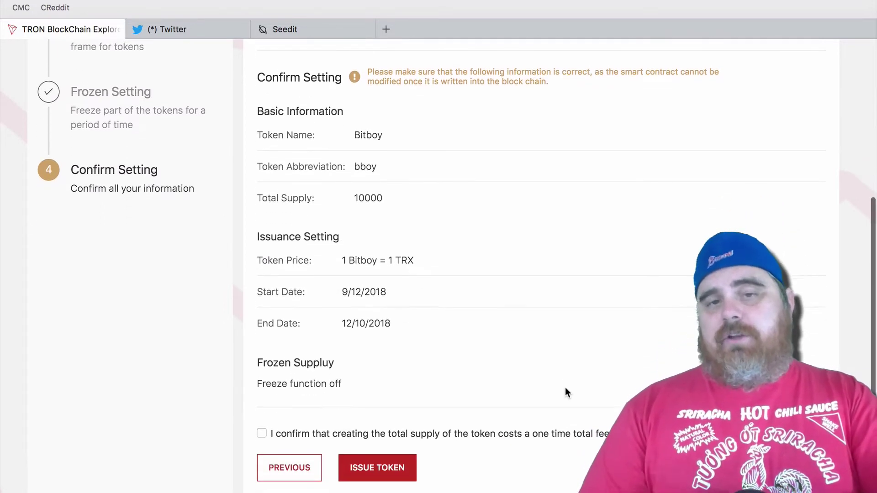
{"action": "scroll", "coordinate": [565, 384], "scroll_direction": "up", "scroll_amount": 6}
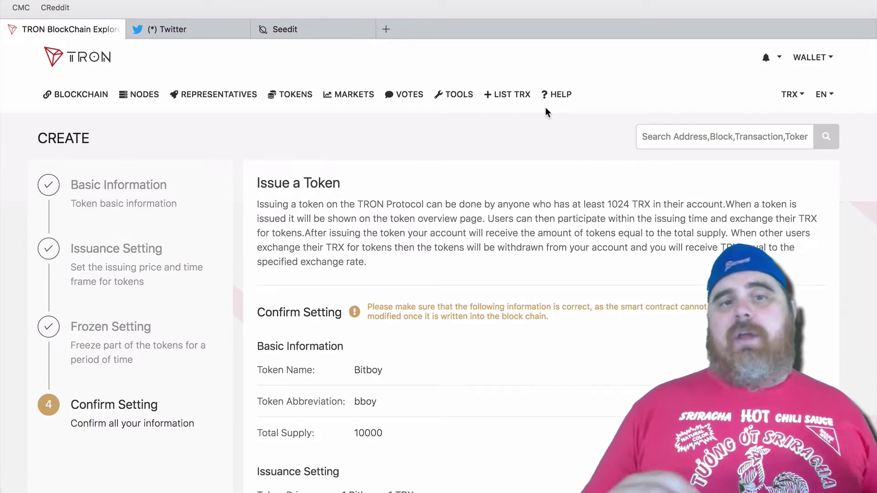
Step: Switch to Twitter and load the new tweets in the home timeline
{"action": "left_click", "coordinate": [199, 25]}
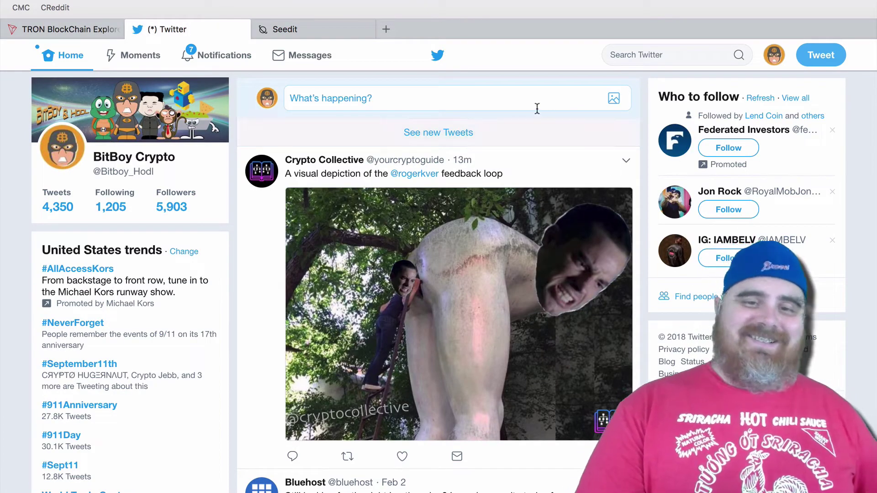
{"action": "left_click", "coordinate": [447, 136]}
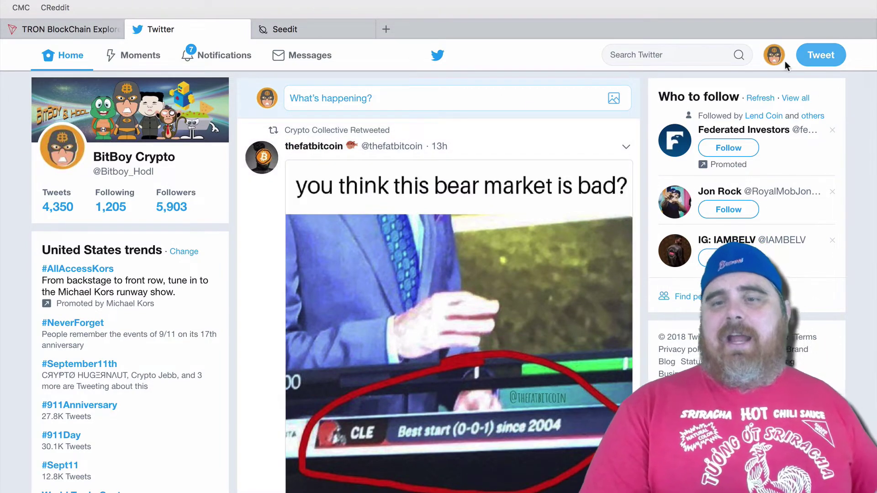
Step: Switch to Seedit, log out, and log back in with Twitter, authorizing GoSeedit to use the account
{"action": "left_click", "coordinate": [297, 30]}
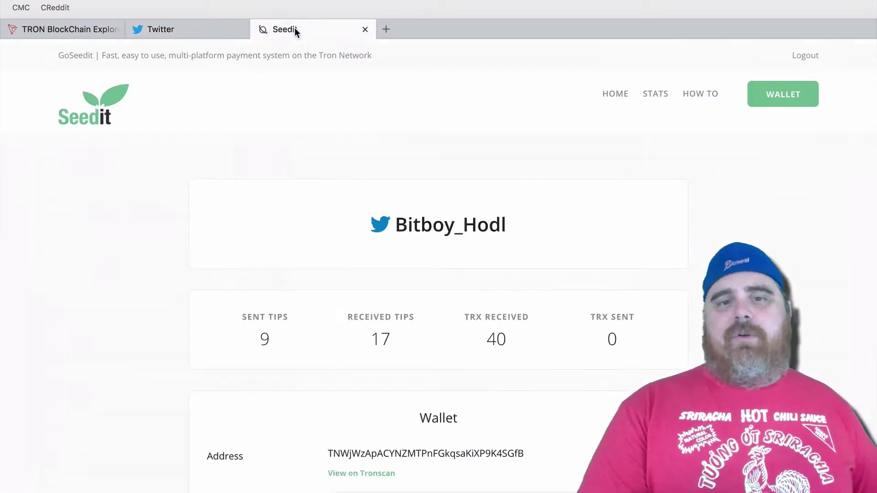
{"action": "left_click", "coordinate": [806, 57]}
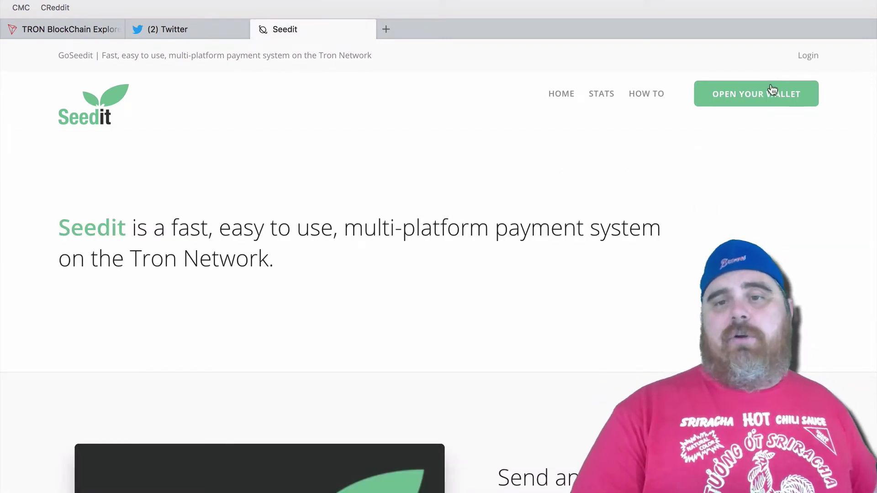
{"action": "left_click", "coordinate": [754, 100]}
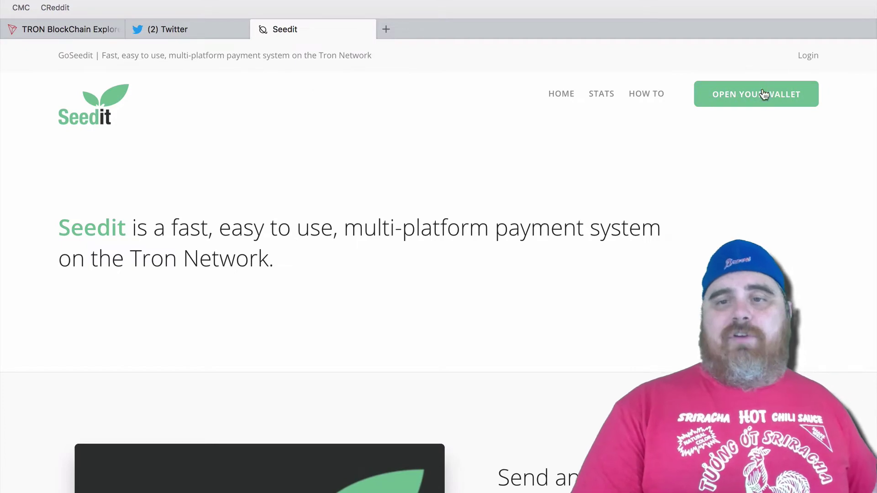
{"action": "left_click", "coordinate": [758, 93]}
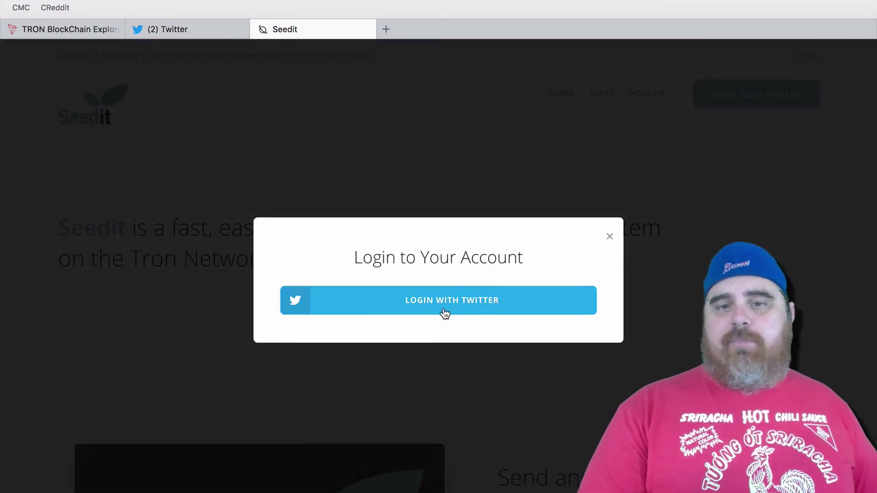
{"action": "left_click", "coordinate": [447, 306]}
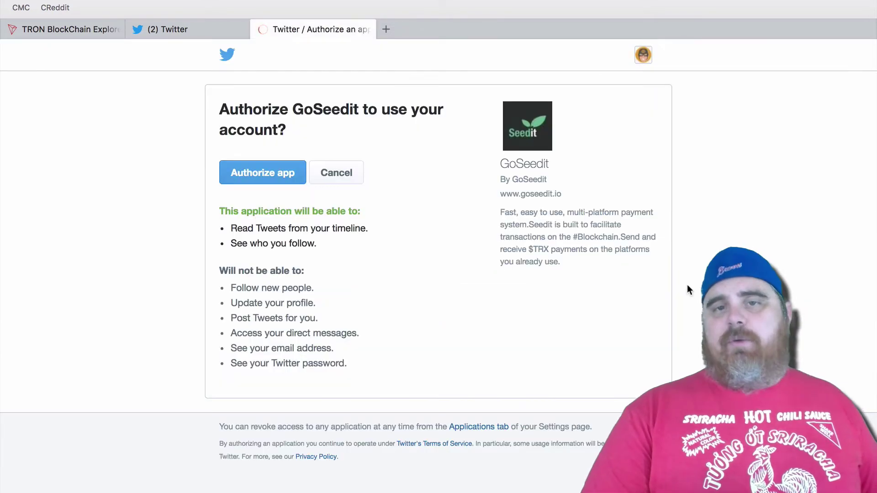
{"action": "left_click", "coordinate": [262, 177]}
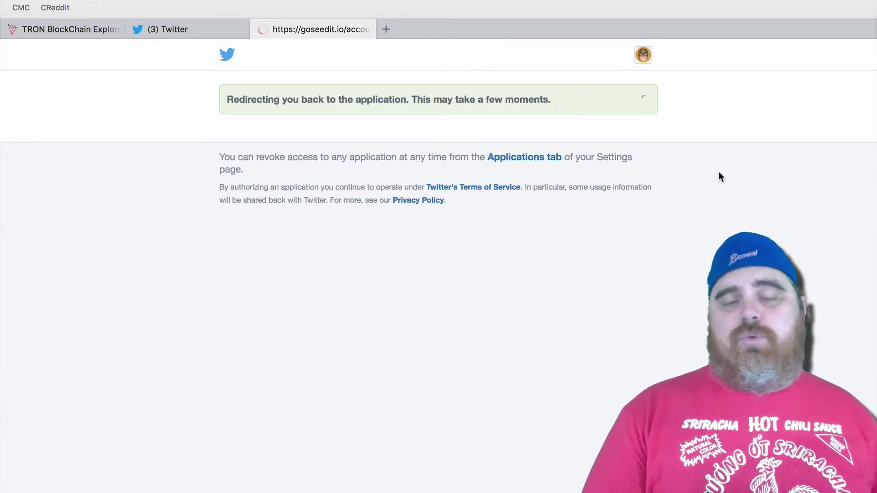
Step: Examine the Seedit account's tip statistics, wallet details and list of token balances
{"action": "scroll", "coordinate": [639, 243], "scroll_direction": "down", "scroll_amount": 4}
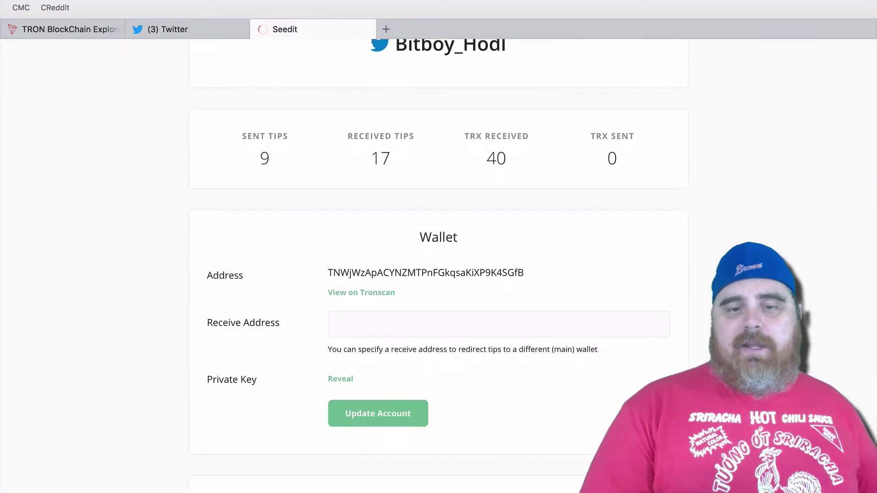
{"action": "scroll", "coordinate": [720, 267], "scroll_direction": "down", "scroll_amount": 4}
{"action": "scroll", "coordinate": [711, 261], "scroll_direction": "down", "scroll_amount": 4}
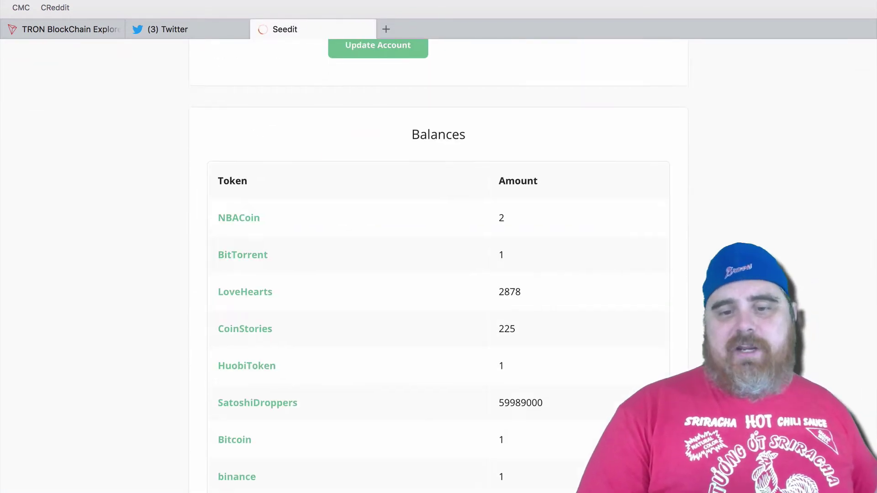
{"action": "scroll", "coordinate": [712, 265], "scroll_direction": "down", "scroll_amount": 2}
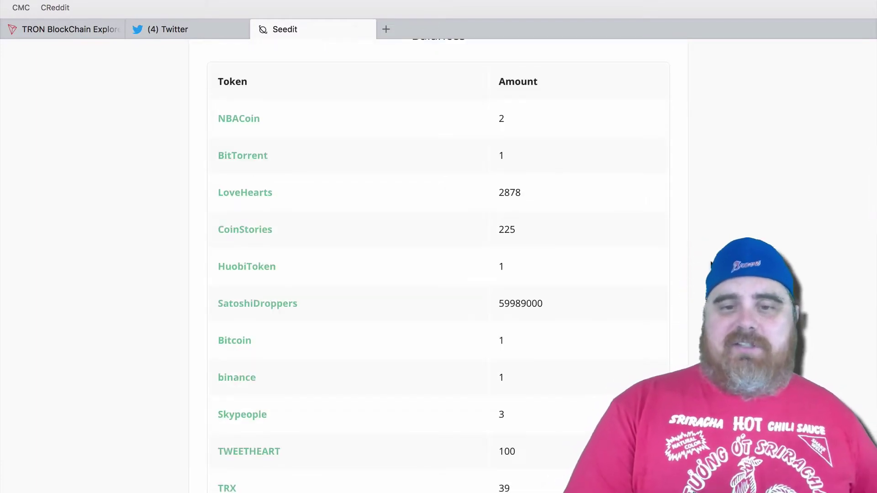
{"action": "scroll", "coordinate": [439, 265], "scroll_direction": "down", "scroll_amount": 2}
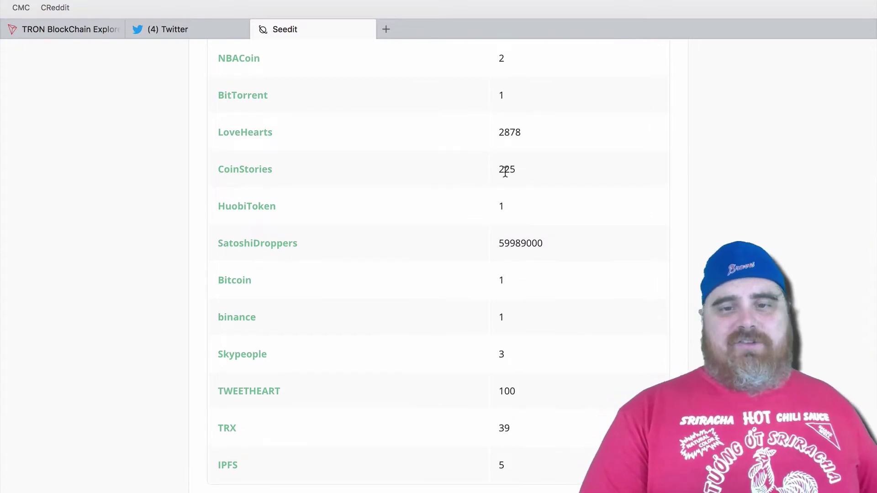
{"action": "scroll", "coordinate": [631, 253], "scroll_direction": "up", "scroll_amount": 2}
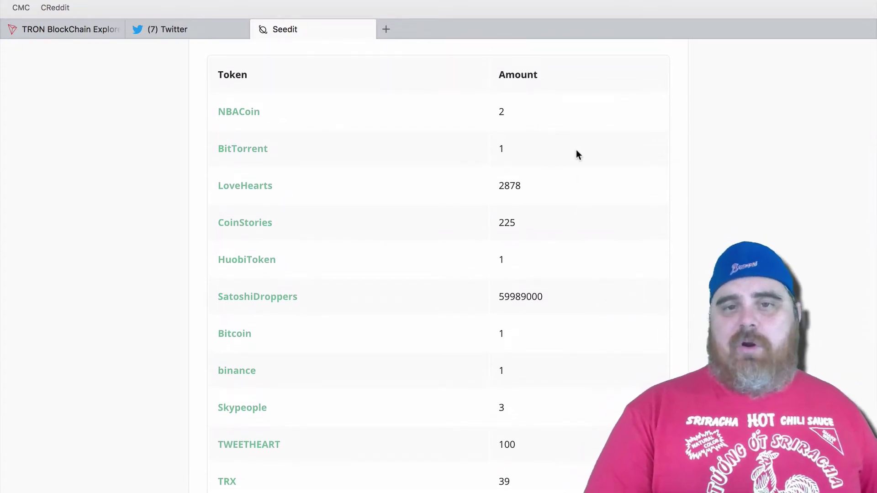
{"action": "scroll", "coordinate": [576, 150], "scroll_direction": "down", "scroll_amount": 3}
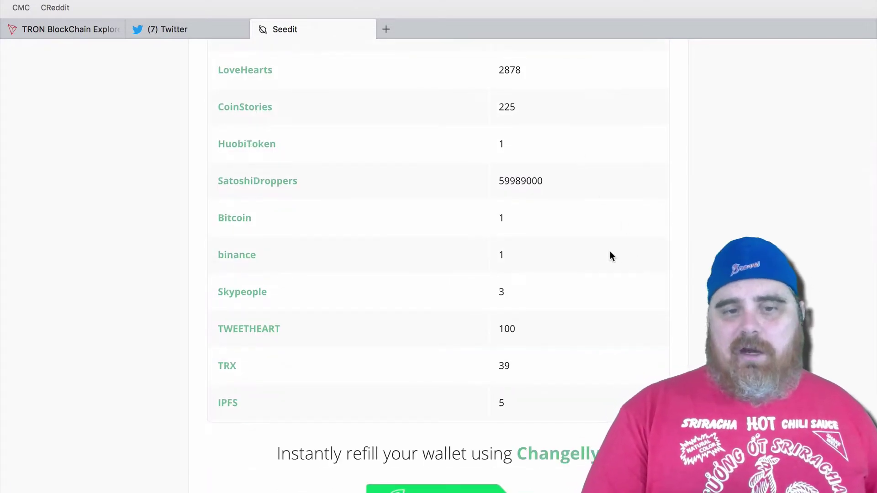
{"action": "scroll", "coordinate": [610, 251], "scroll_direction": "up", "scroll_amount": 3}
{"action": "scroll", "coordinate": [610, 251], "scroll_direction": "up", "scroll_amount": 10}
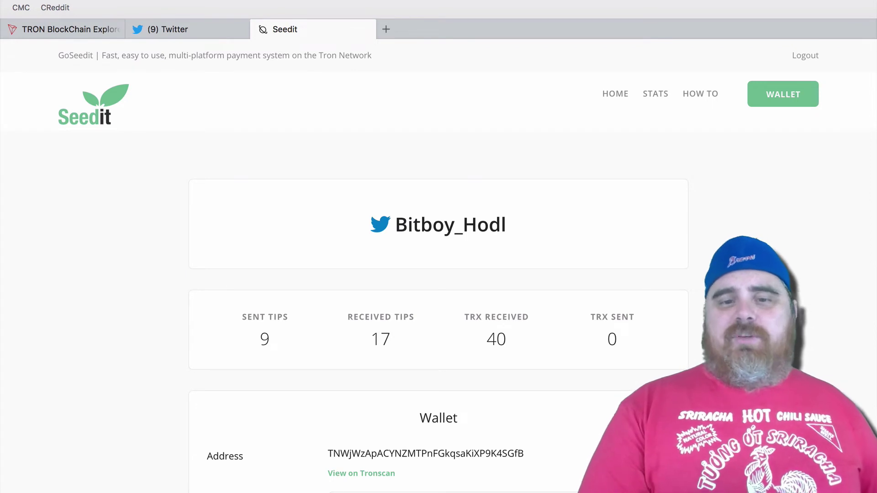
{"action": "scroll", "coordinate": [536, 292], "scroll_direction": "down", "scroll_amount": 4}
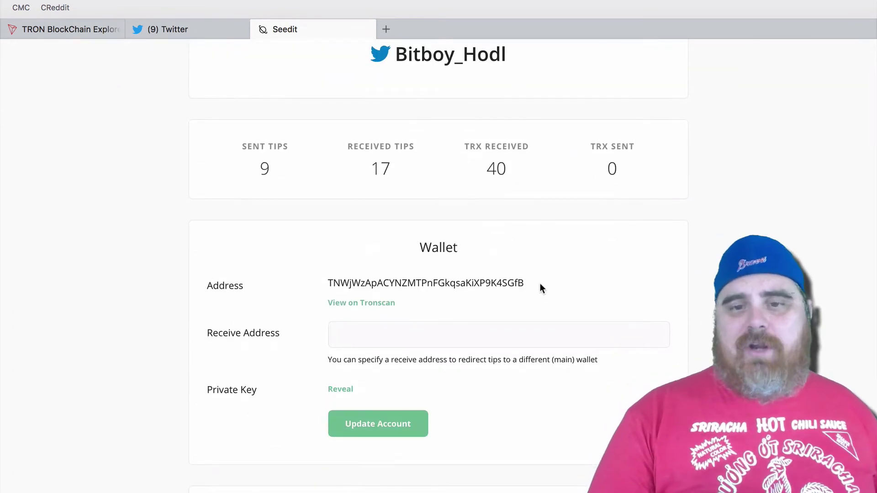
Step: Copy the Seedit wallet address, open the TRON explorer wallet's Send form, and enter it as the recipient with TRX as the token
{"action": "left_click_drag", "start_coordinate": [544, 280], "coordinate": [325, 284]}
{"action": "key", "text": "ctrl+c"}
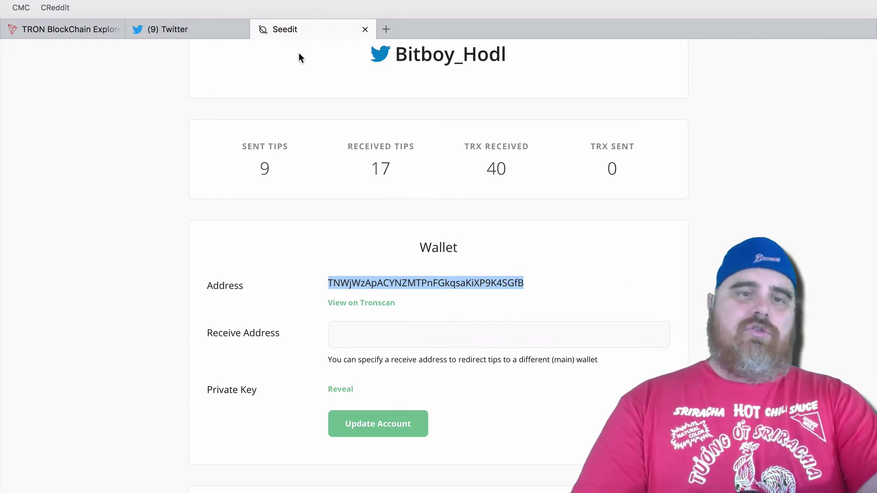
{"action": "left_click", "coordinate": [68, 22]}
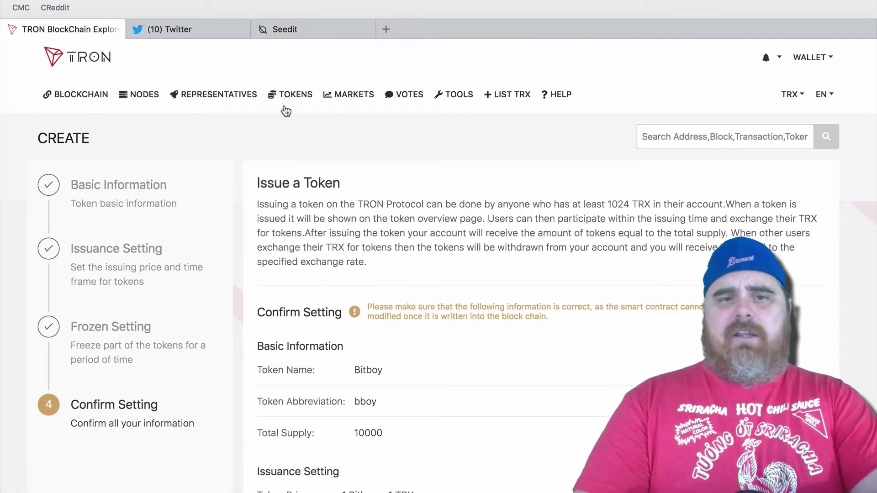
{"action": "left_click", "coordinate": [827, 61]}
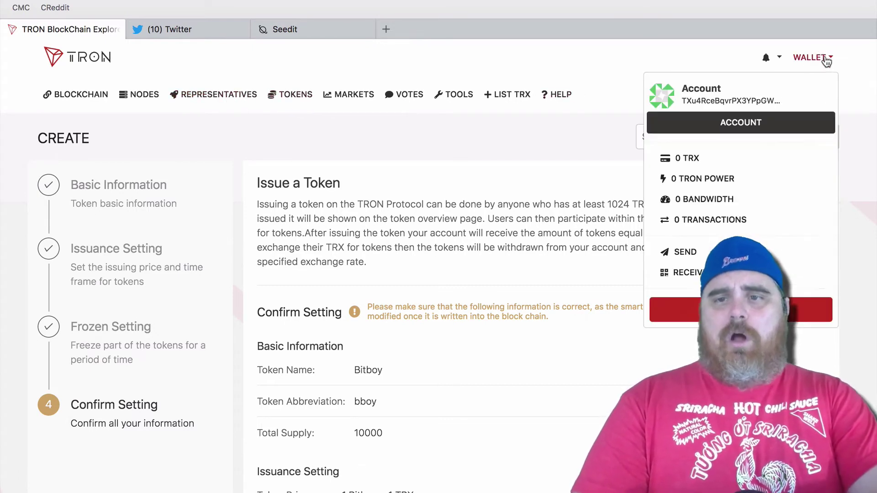
{"action": "left_click", "coordinate": [688, 252]}
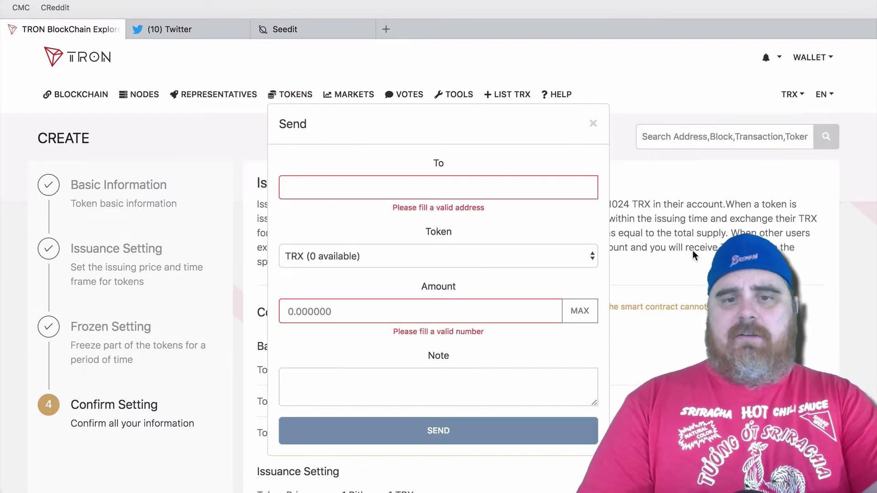
{"action": "left_click", "coordinate": [476, 181]}
{"action": "key", "text": "ctrl+v"}
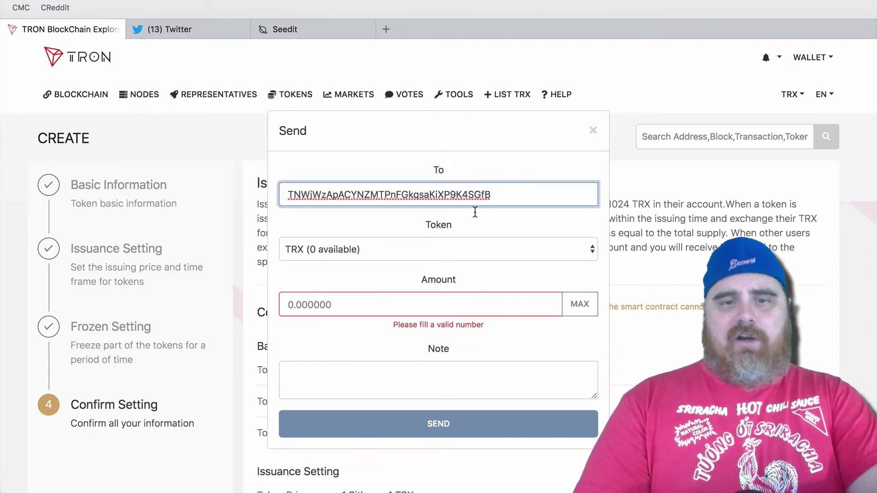
{"action": "left_click", "coordinate": [593, 250]}
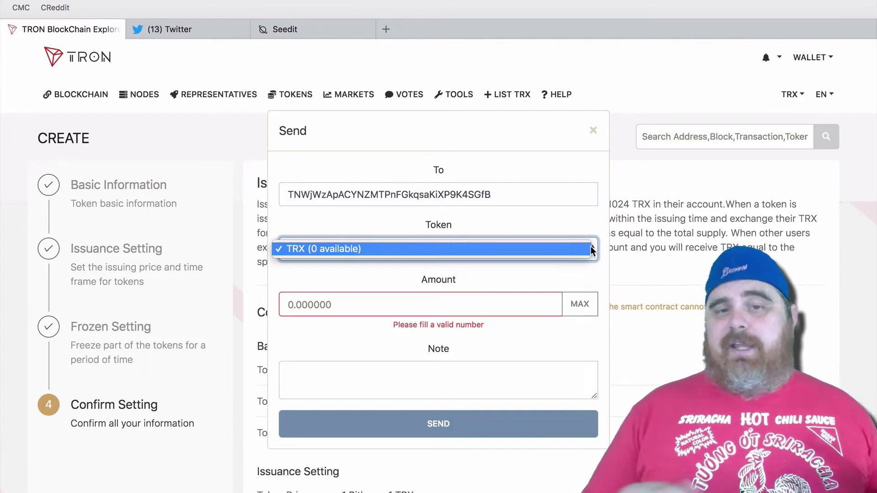
{"action": "left_click", "coordinate": [328, 260]}
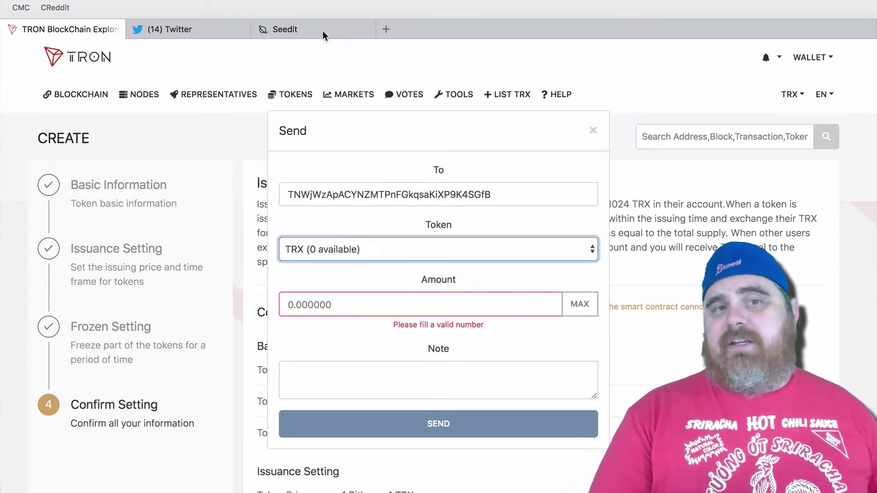
Step: Switch back to Seedit and view the overview of the Twitter-linked account
{"action": "left_click", "coordinate": [303, 29]}
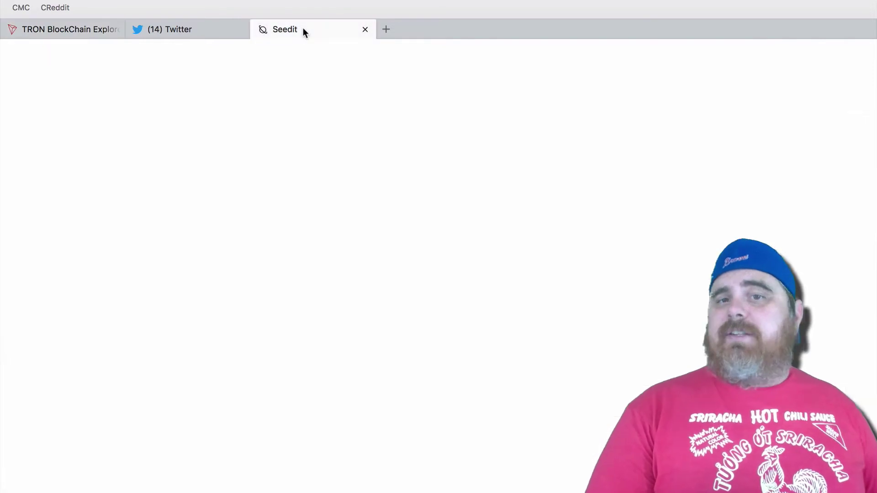
{"action": "left_click", "coordinate": [749, 232]}
{"action": "scroll", "coordinate": [745, 231], "scroll_direction": "up", "scroll_amount": 4}
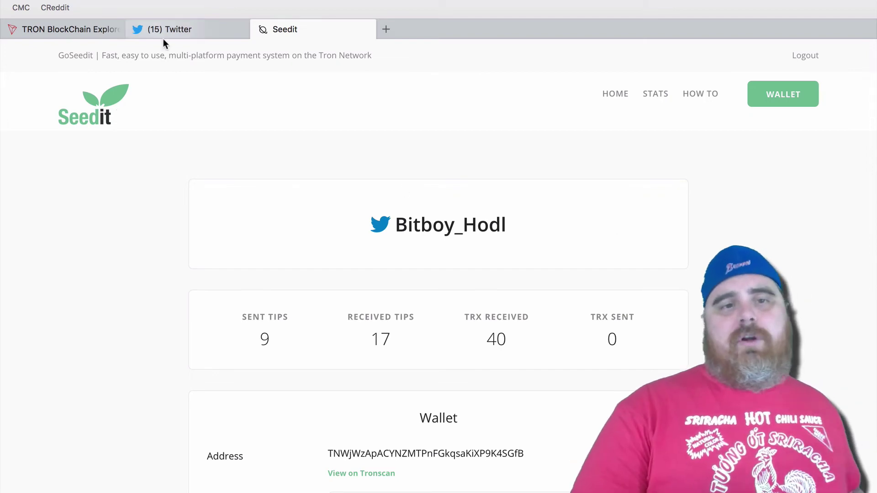
{"action": "left_click", "coordinate": [190, 29]}
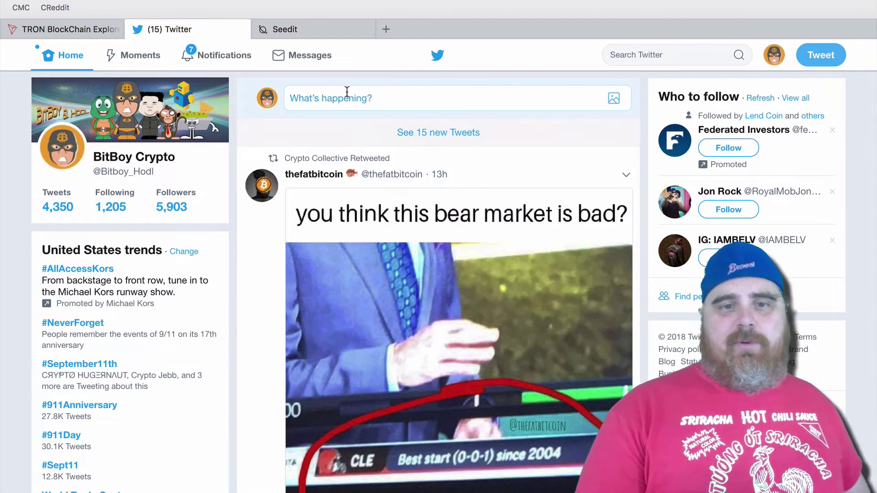
{"action": "left_click", "coordinate": [391, 93]}
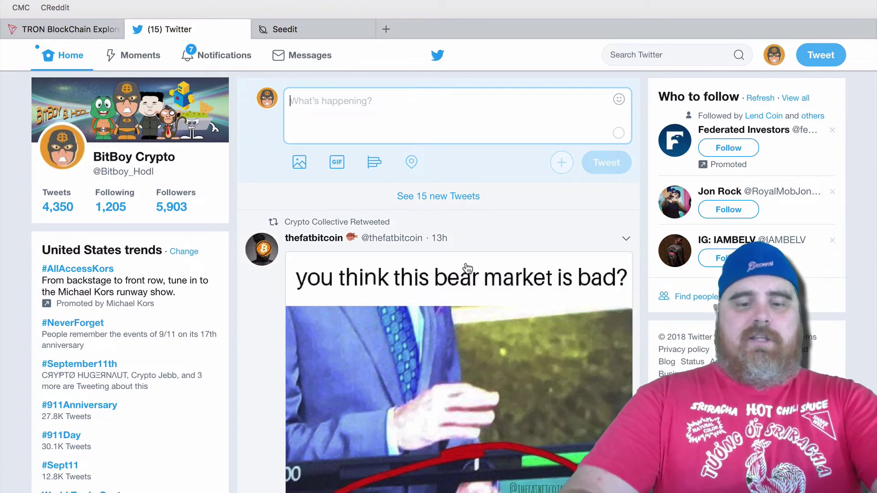
{"action": "type", "text": "@cryp"}
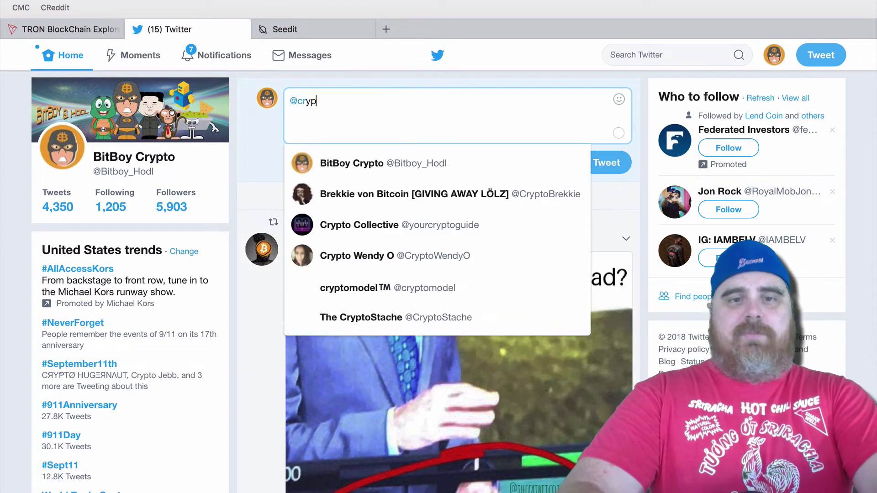
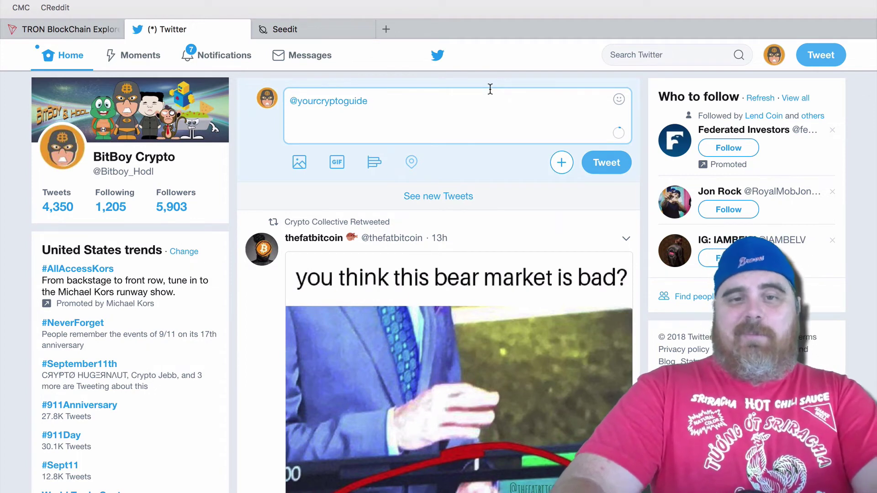
{"action": "type", "text": "you are"}
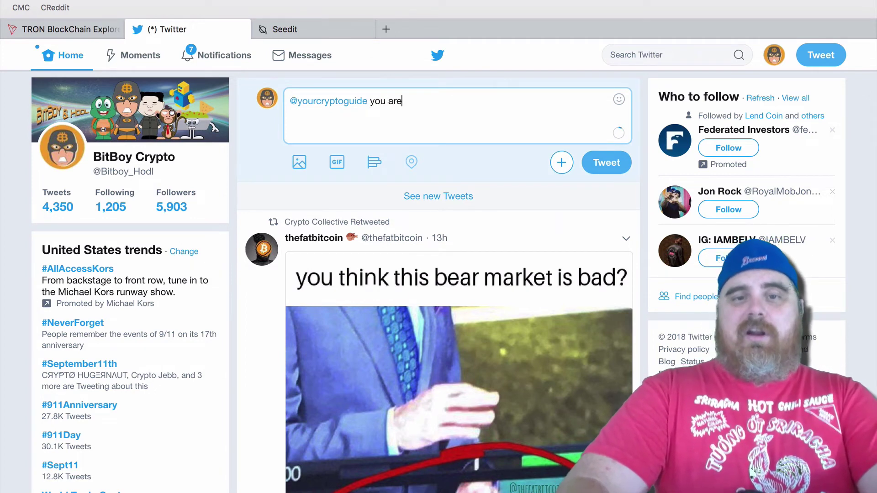
{"action": "type", "text": " a part of an "}
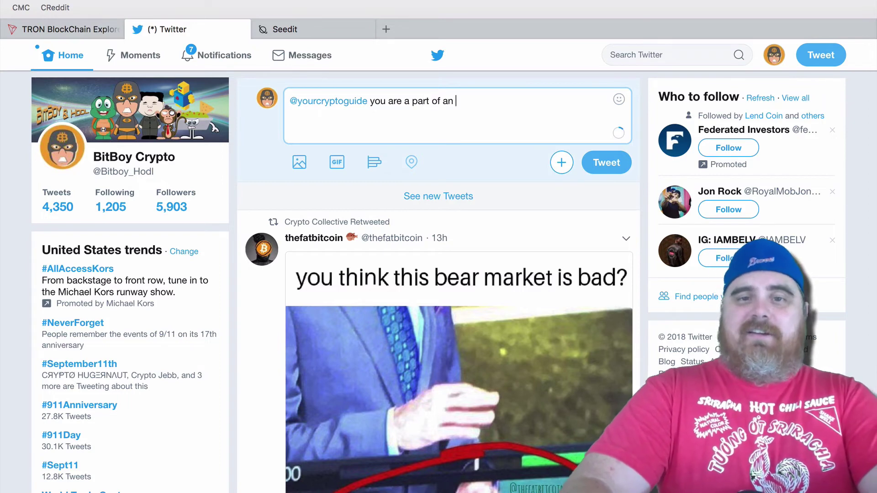
{"action": "type", "text": "interat"}
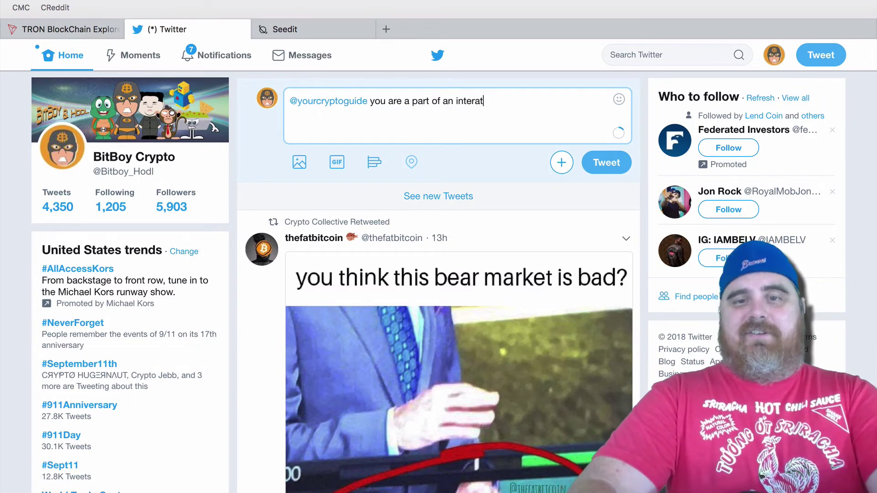
{"action": "key", "text": "BackSpace"}
{"action": "type", "text": "ct"}
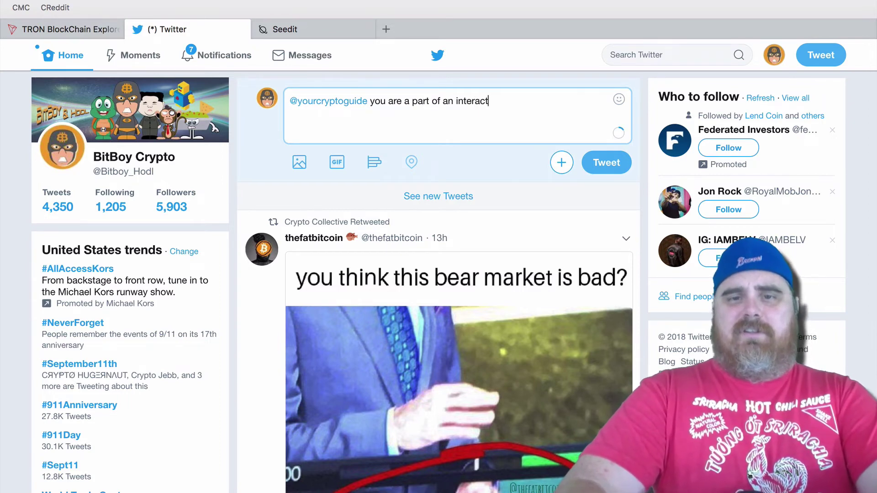
{"action": "type", "text": "ive video "}
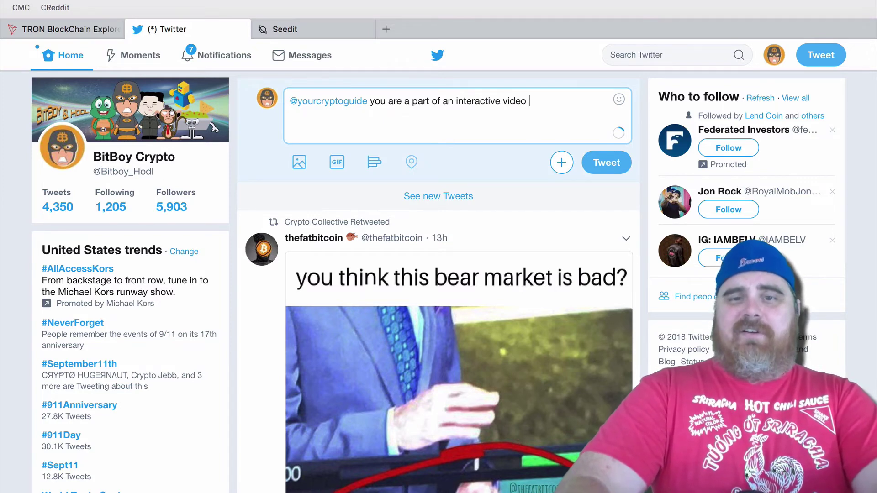
{"action": "type", "text": "I'm doing o"}
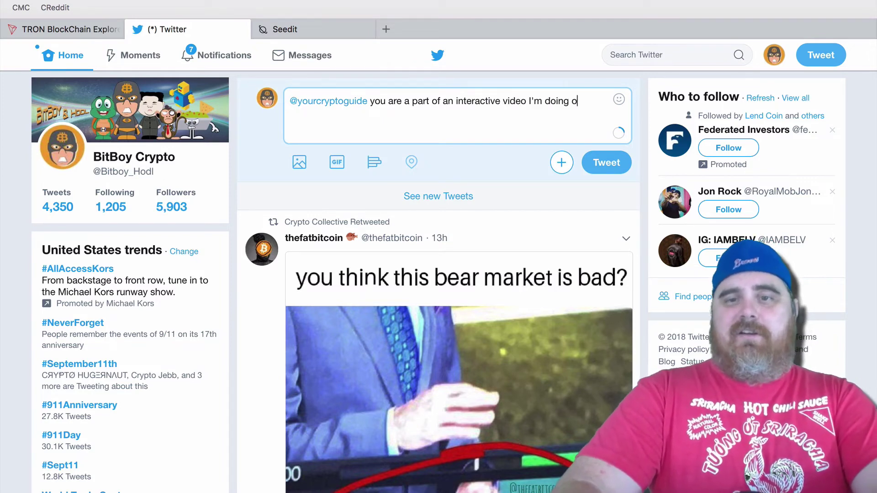
{"action": "type", "text": "n GoSee"}
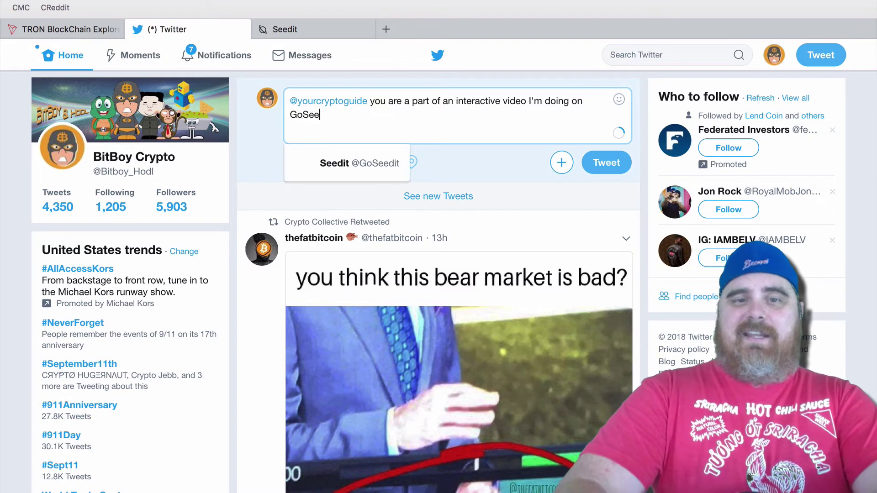
{"action": "type", "text": "dit. You "}
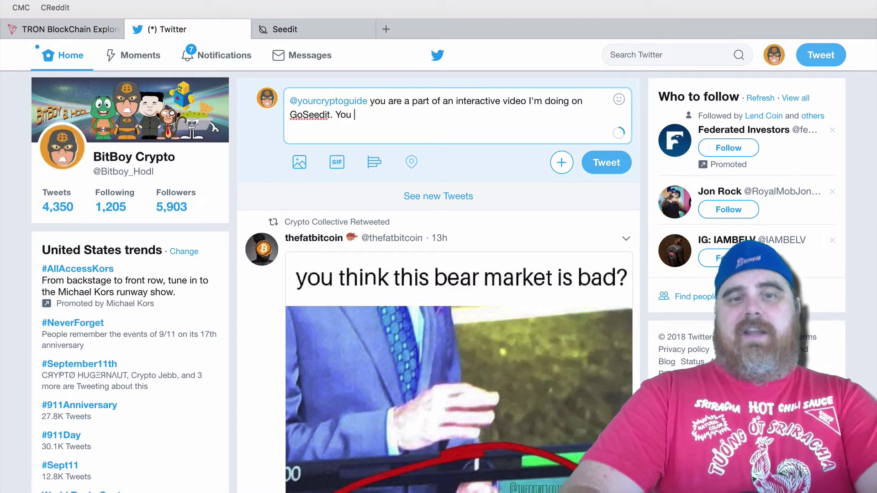
Step: Continue the tweet with "You are now famous. For this, you earn 1000000 $ANDY"
{"action": "type", "text": "are now famous. Fo"}
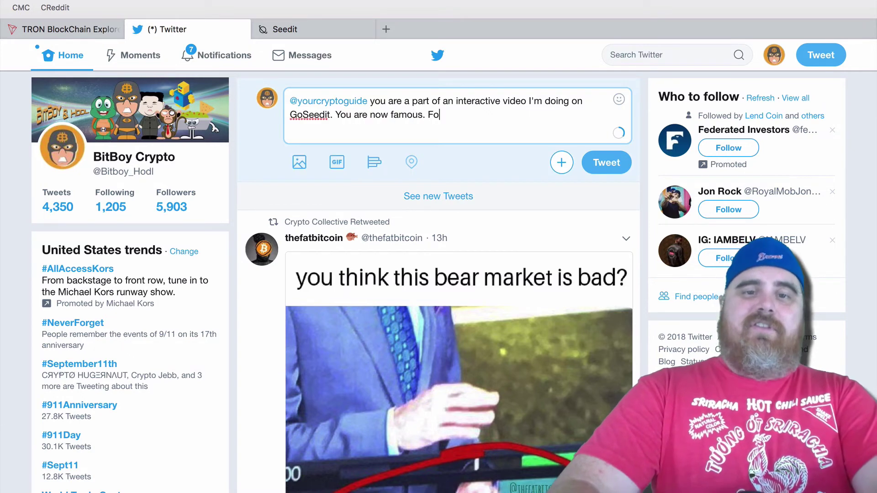
{"action": "type", "text": "r this, you earn 1"}
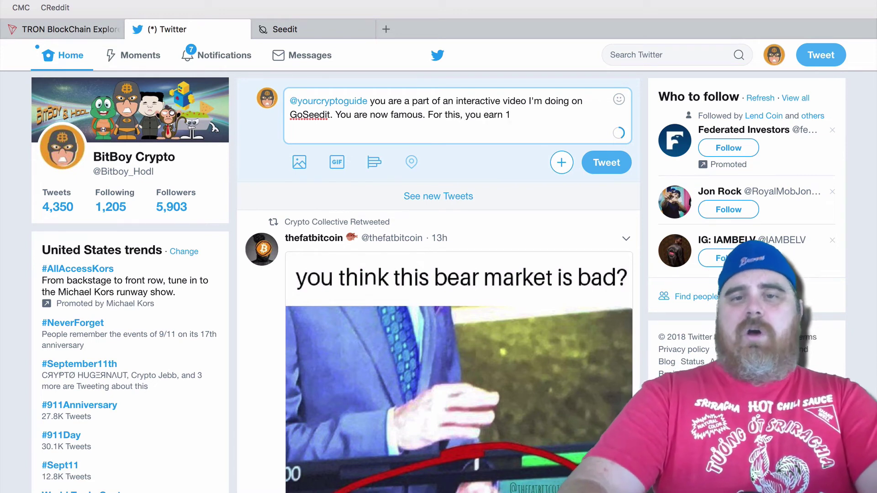
{"action": "type", "text": "0000"}
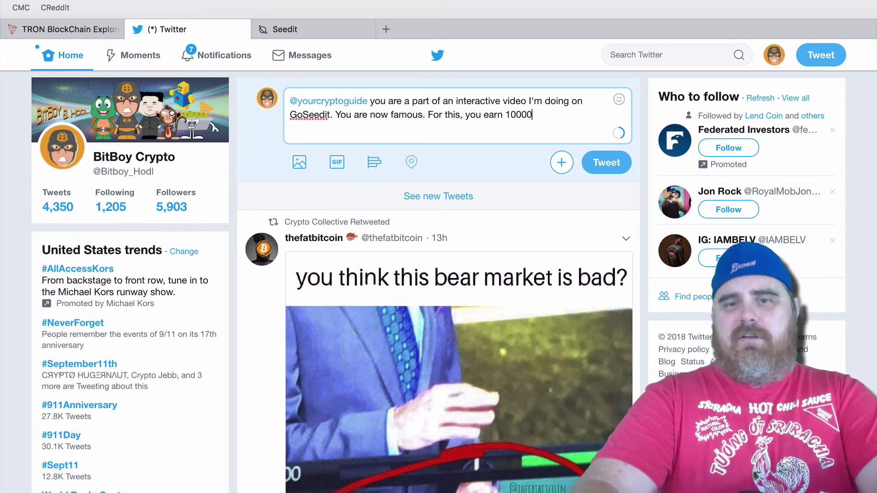
{"action": "type", "text": "00"}
{"action": "type", "text": " $"}
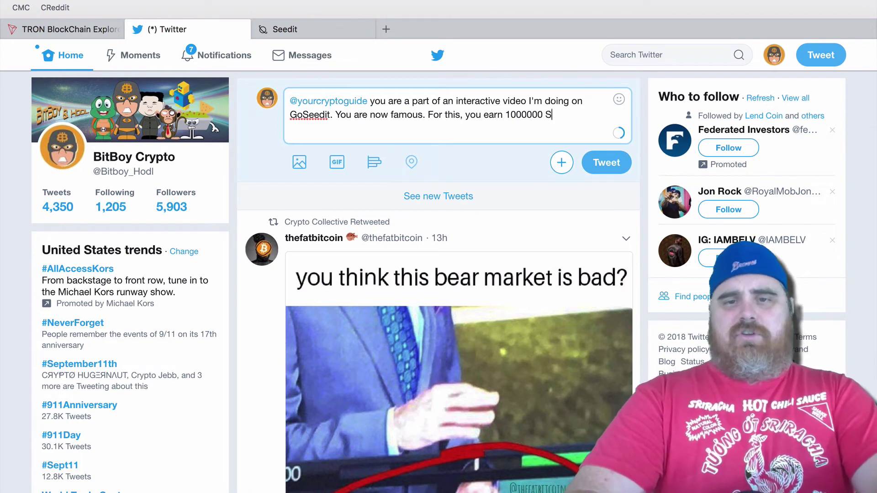
{"action": "type", "text": "ANDY"}
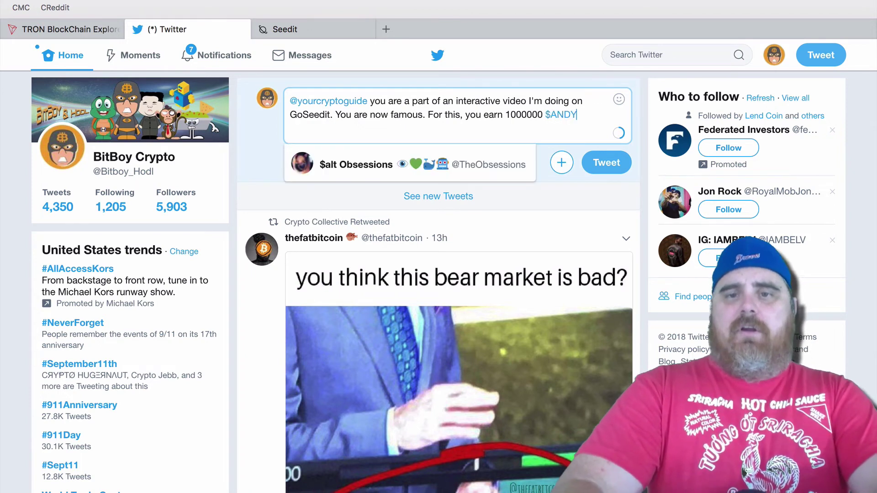
{"action": "key", "text": "Return"}
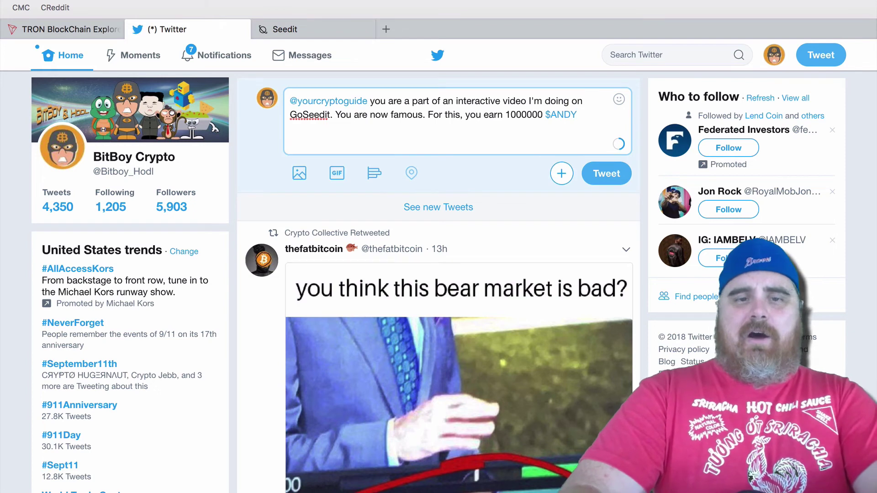
{"action": "key", "text": "Return"}
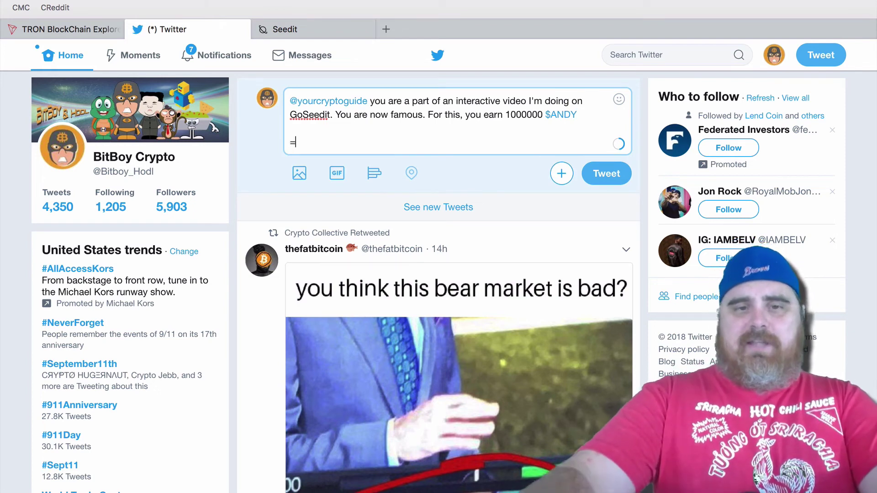
{"action": "type", "text": "+"}
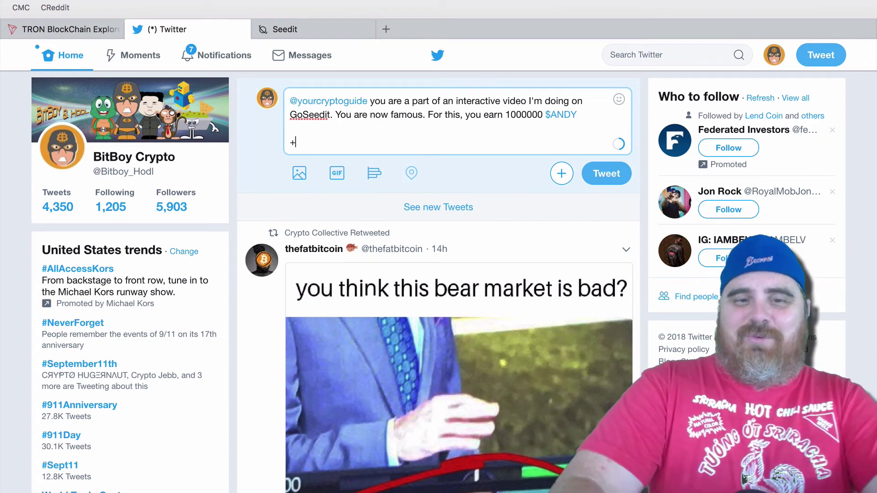
{"action": "type", "text": "1000"}
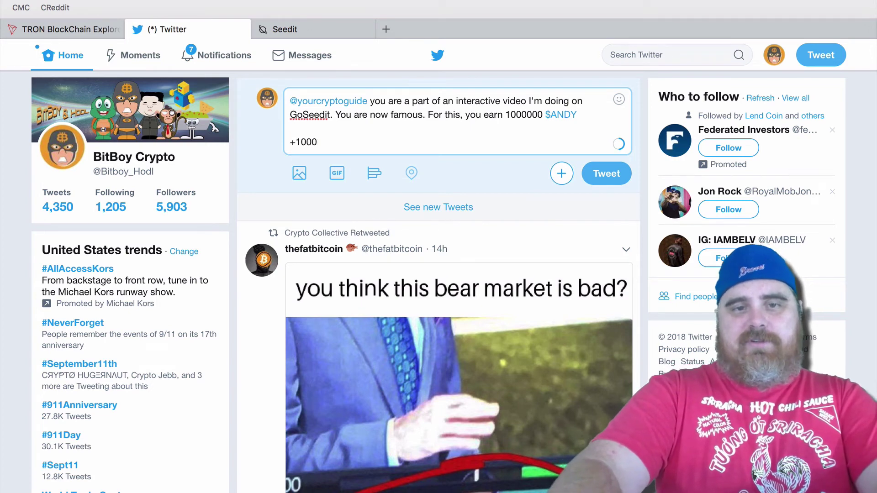
{"action": "type", "text": "000"}
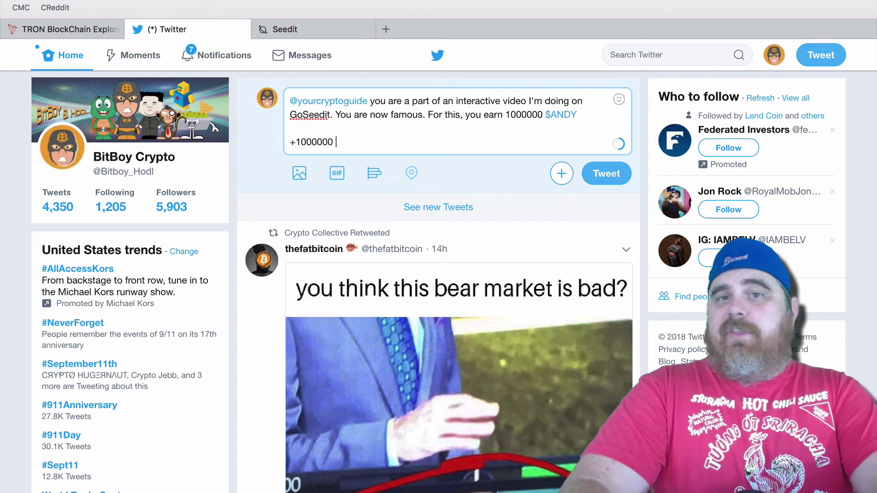
{"action": "type", "text": " S"}
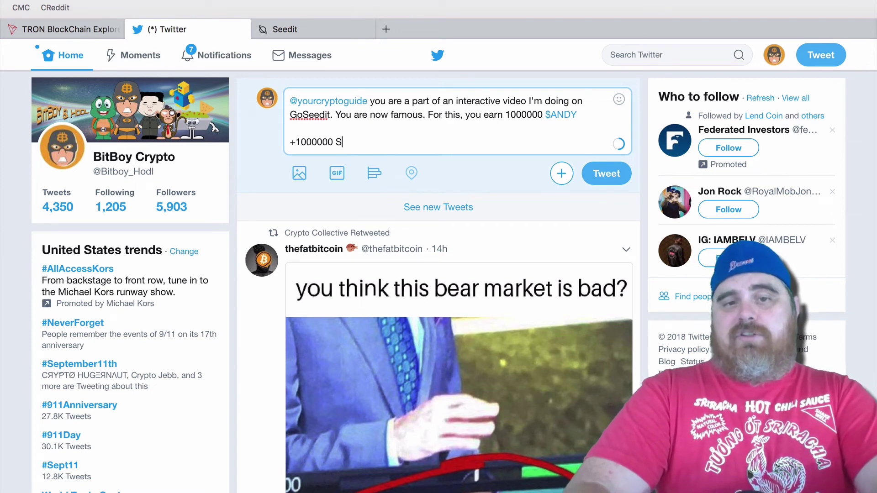
{"action": "type", "text": "atos"}
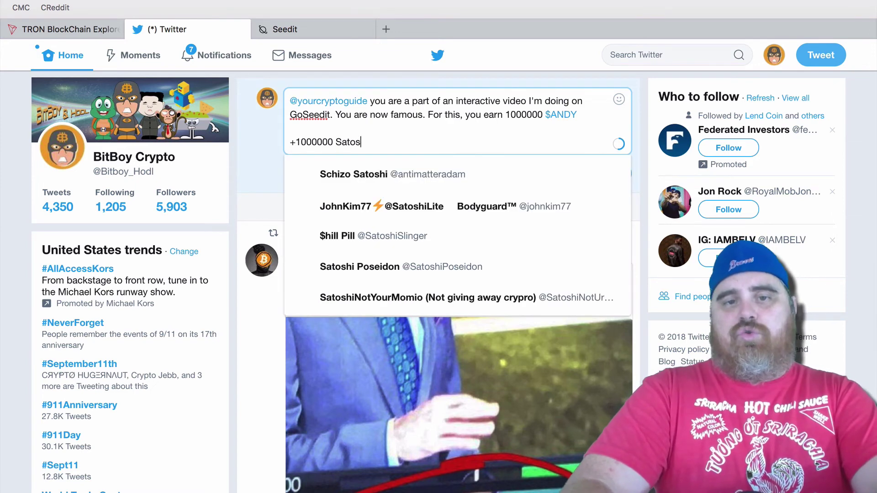
{"action": "type", "text": "hiDroppers"}
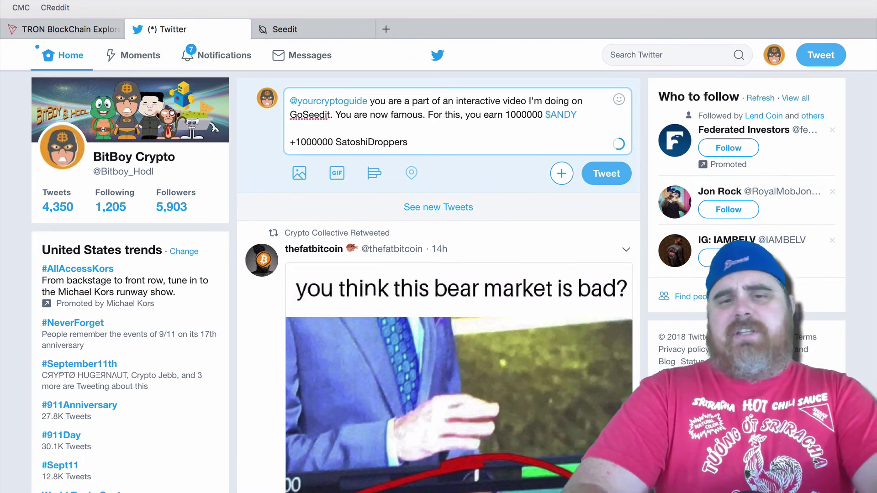
{"action": "type", "text": "@go"}
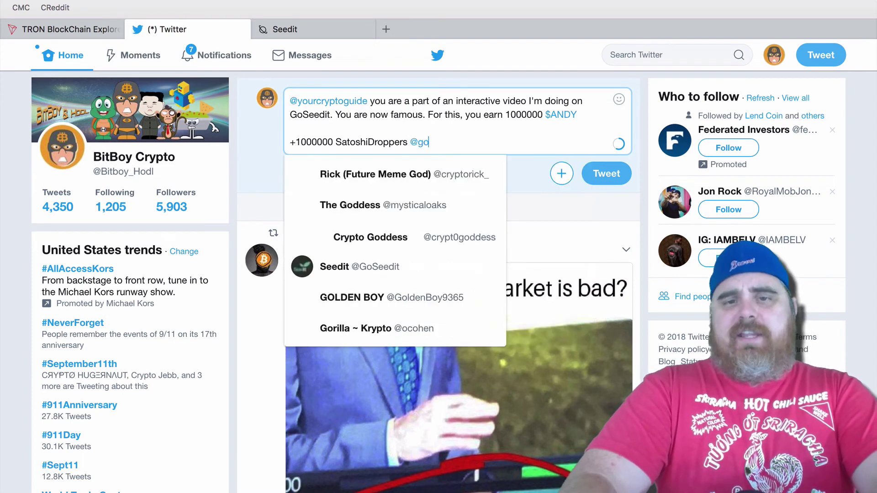
{"action": "type", "text": "seed"}
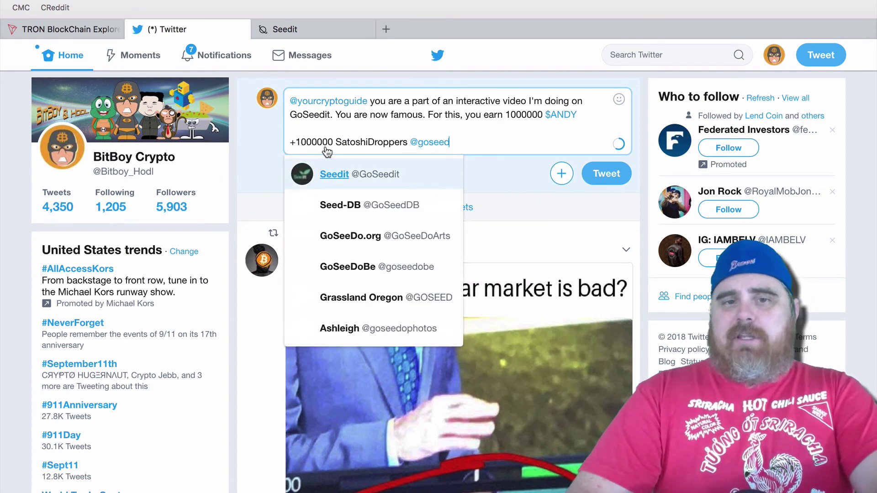
{"action": "key", "text": "Return"}
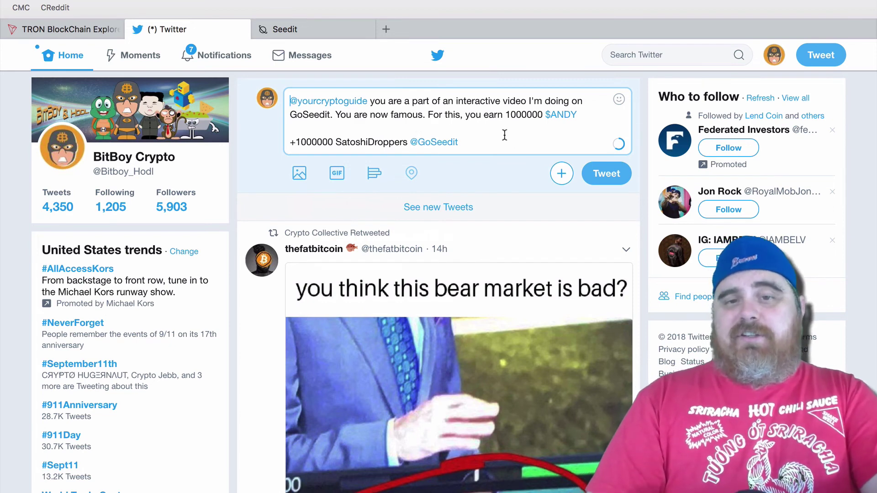
{"action": "key", "text": "Tab"}
{"action": "key", "text": "Tab"}
{"action": "key", "text": "Return"}
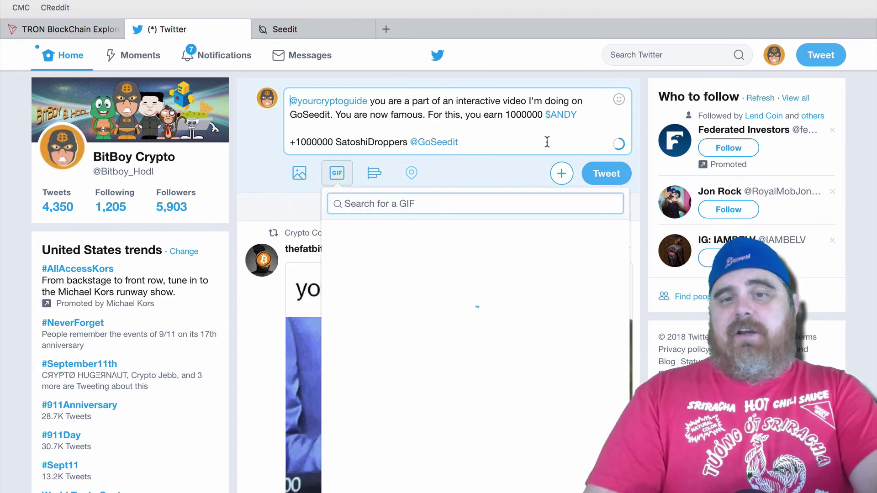
{"action": "key", "text": "Escape"}
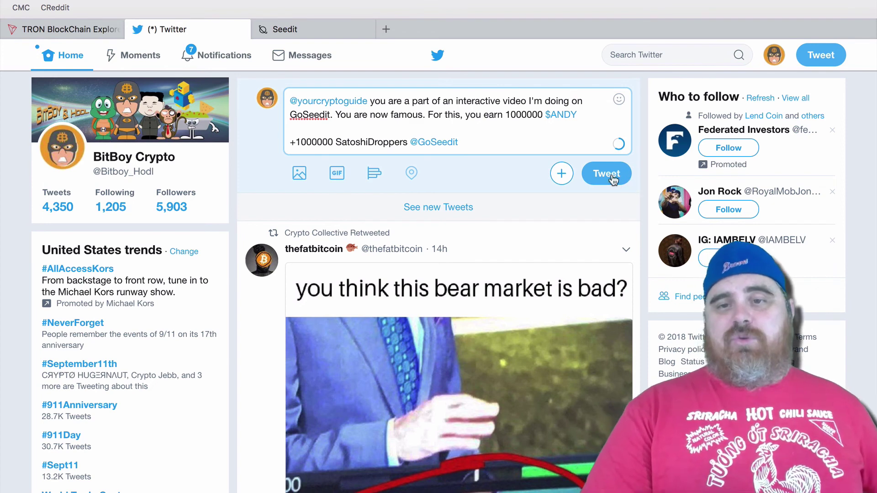
Step: Post the finished tip tweet
{"action": "left_click", "coordinate": [645, 164]}
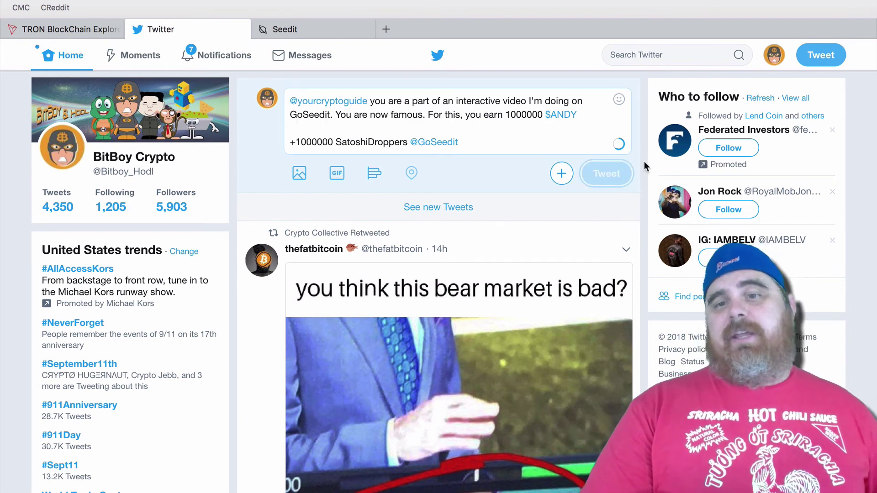